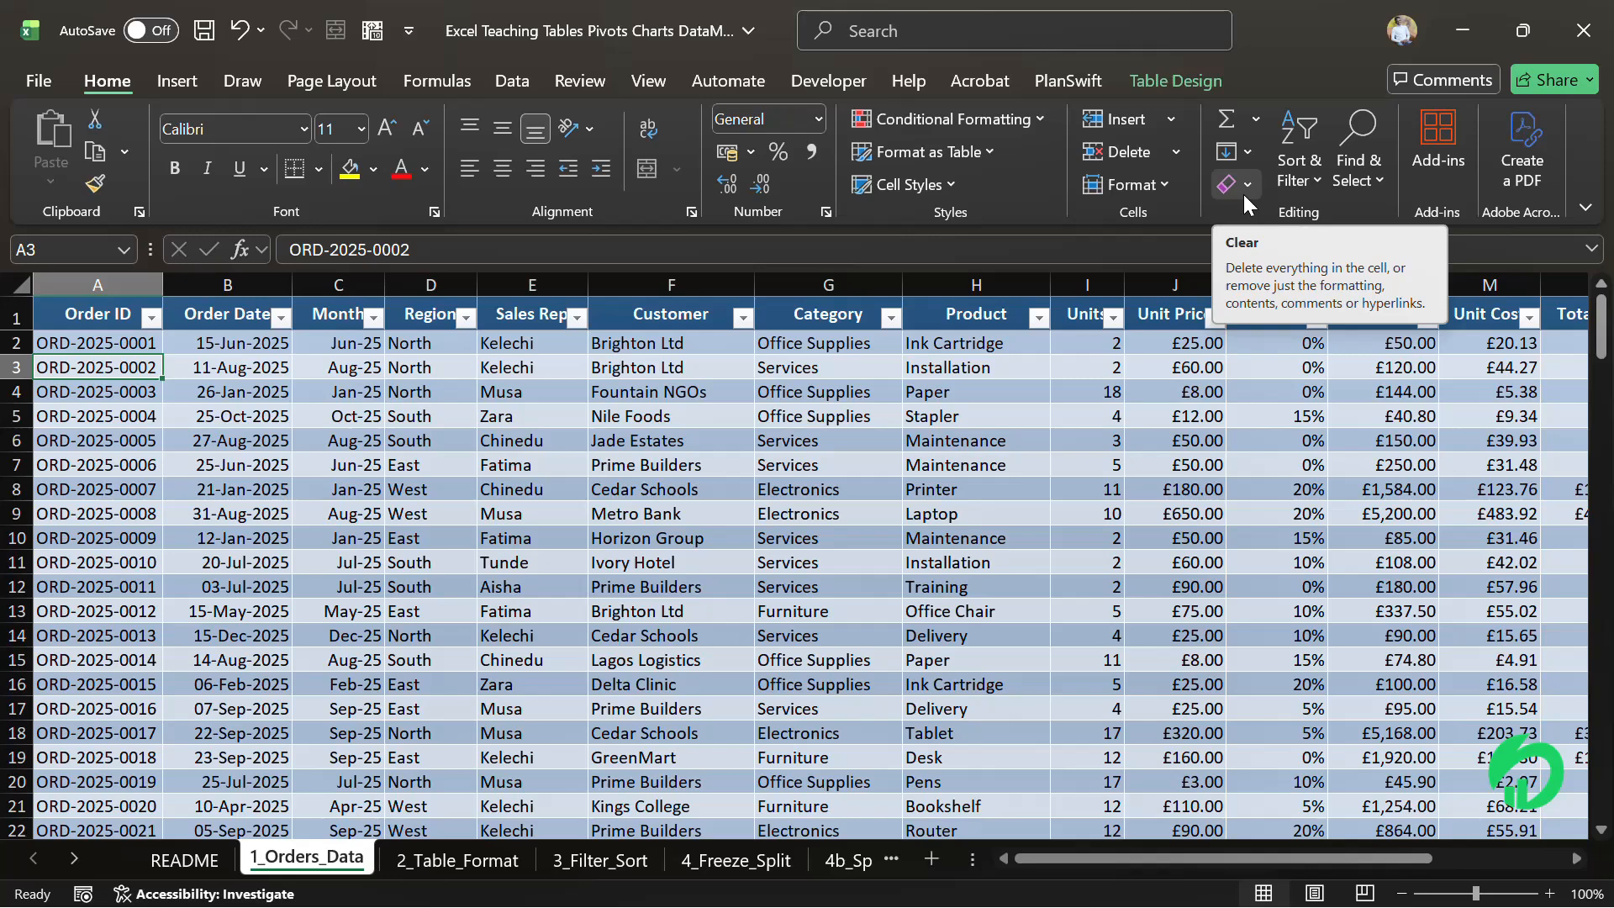
Review the available Get Data import sources for the orders workbook without choosing one
{"action": "left_click", "coordinate": [556, 364]}
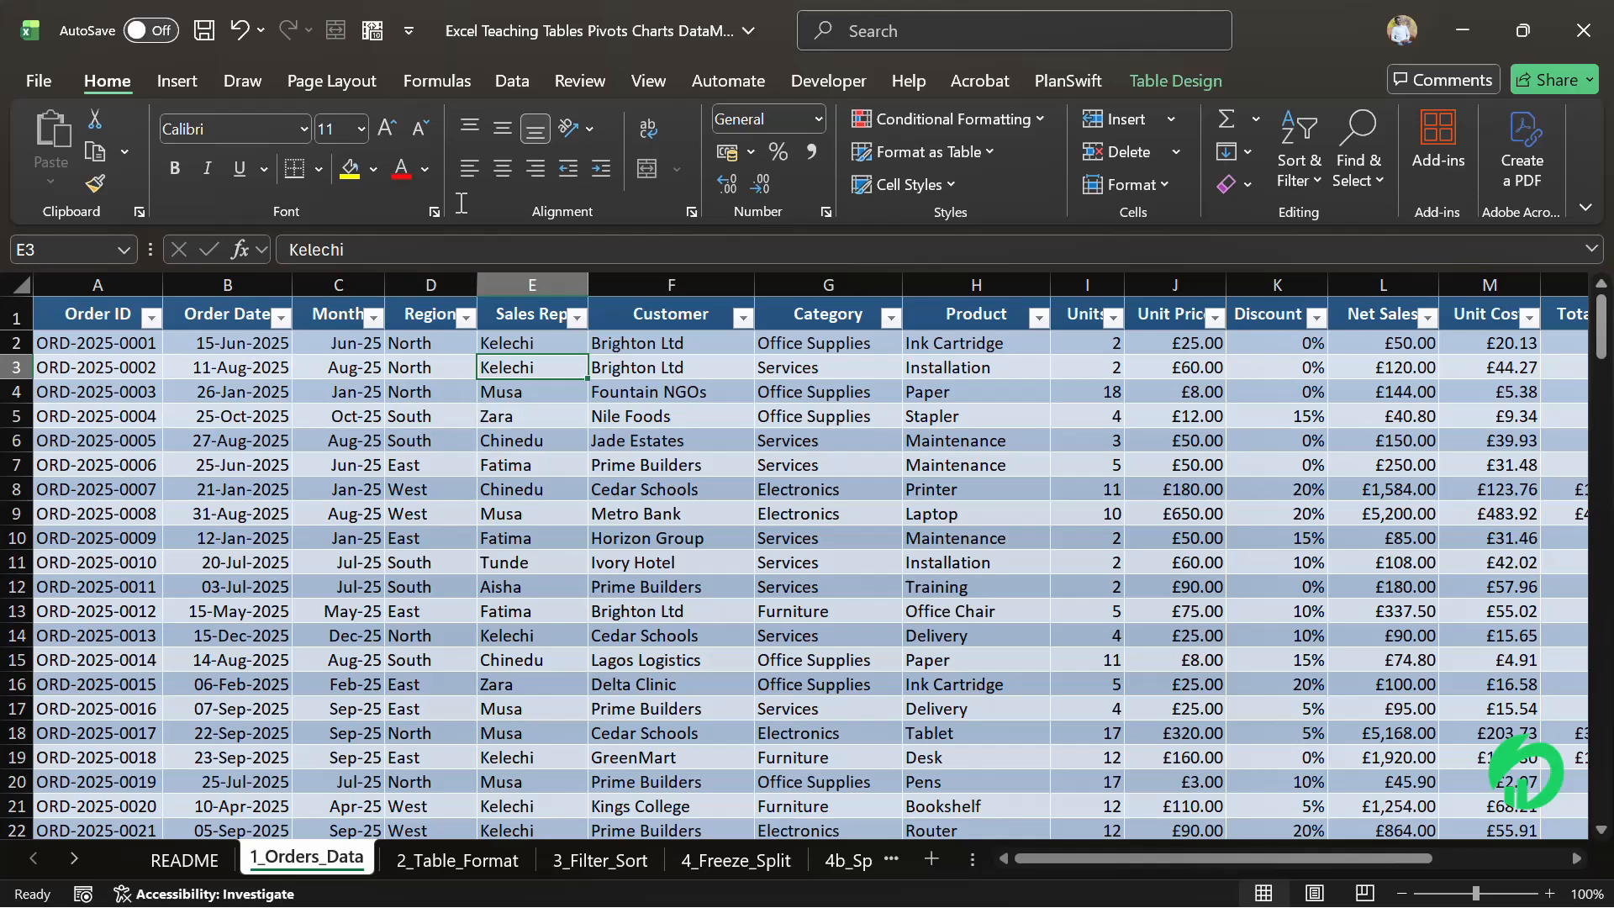
{"action": "left_click", "coordinate": [514, 84]}
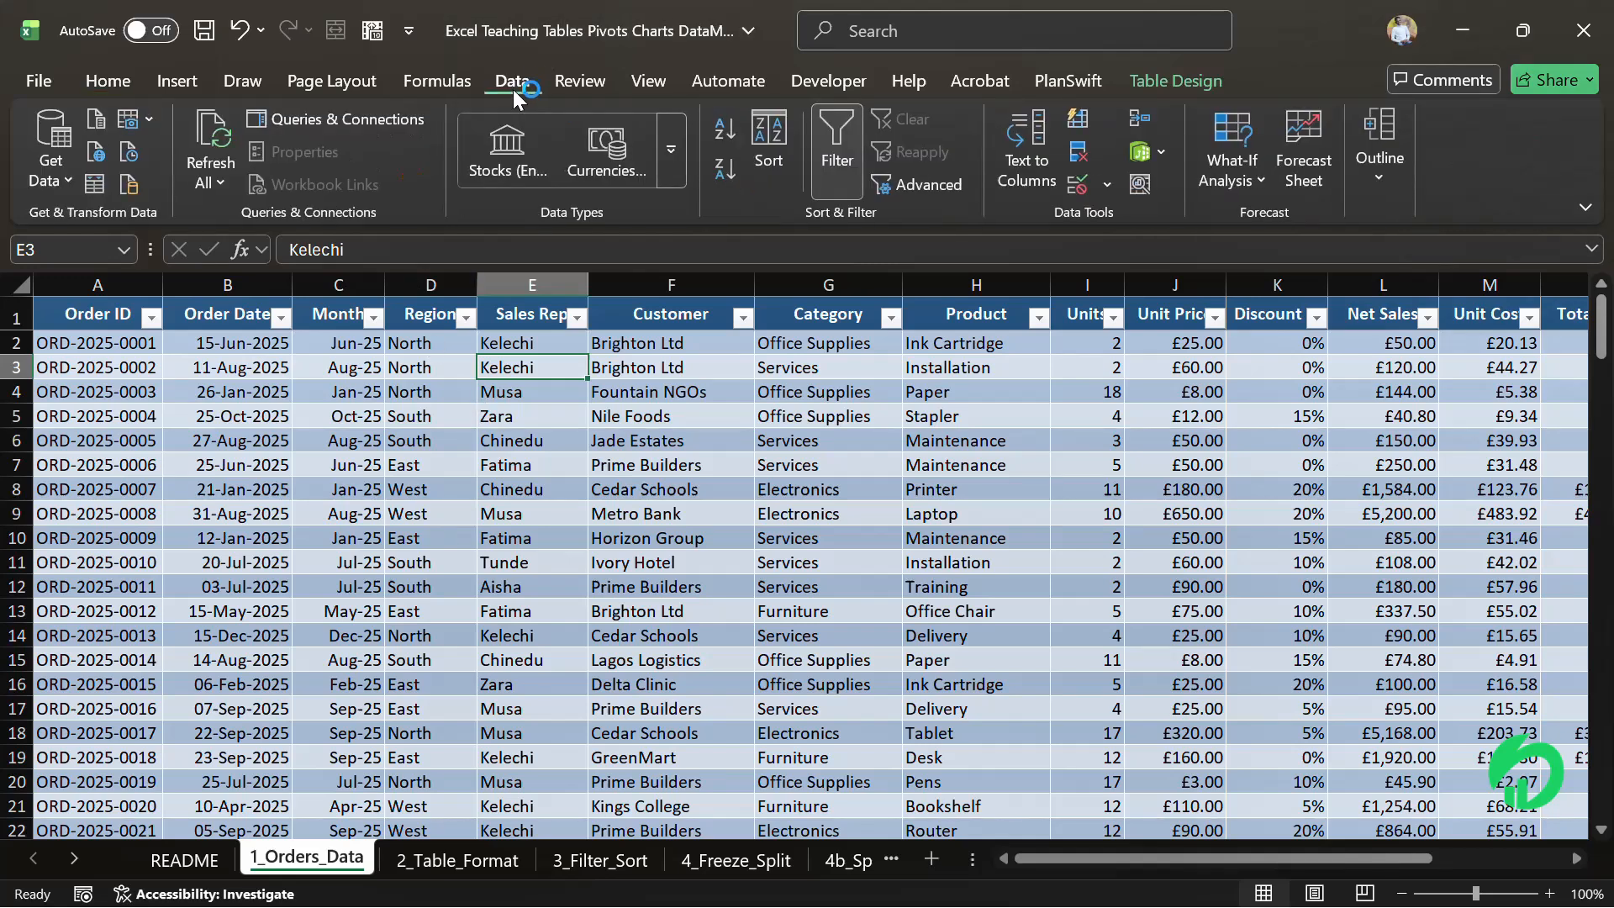
{"action": "left_click", "coordinate": [66, 174]}
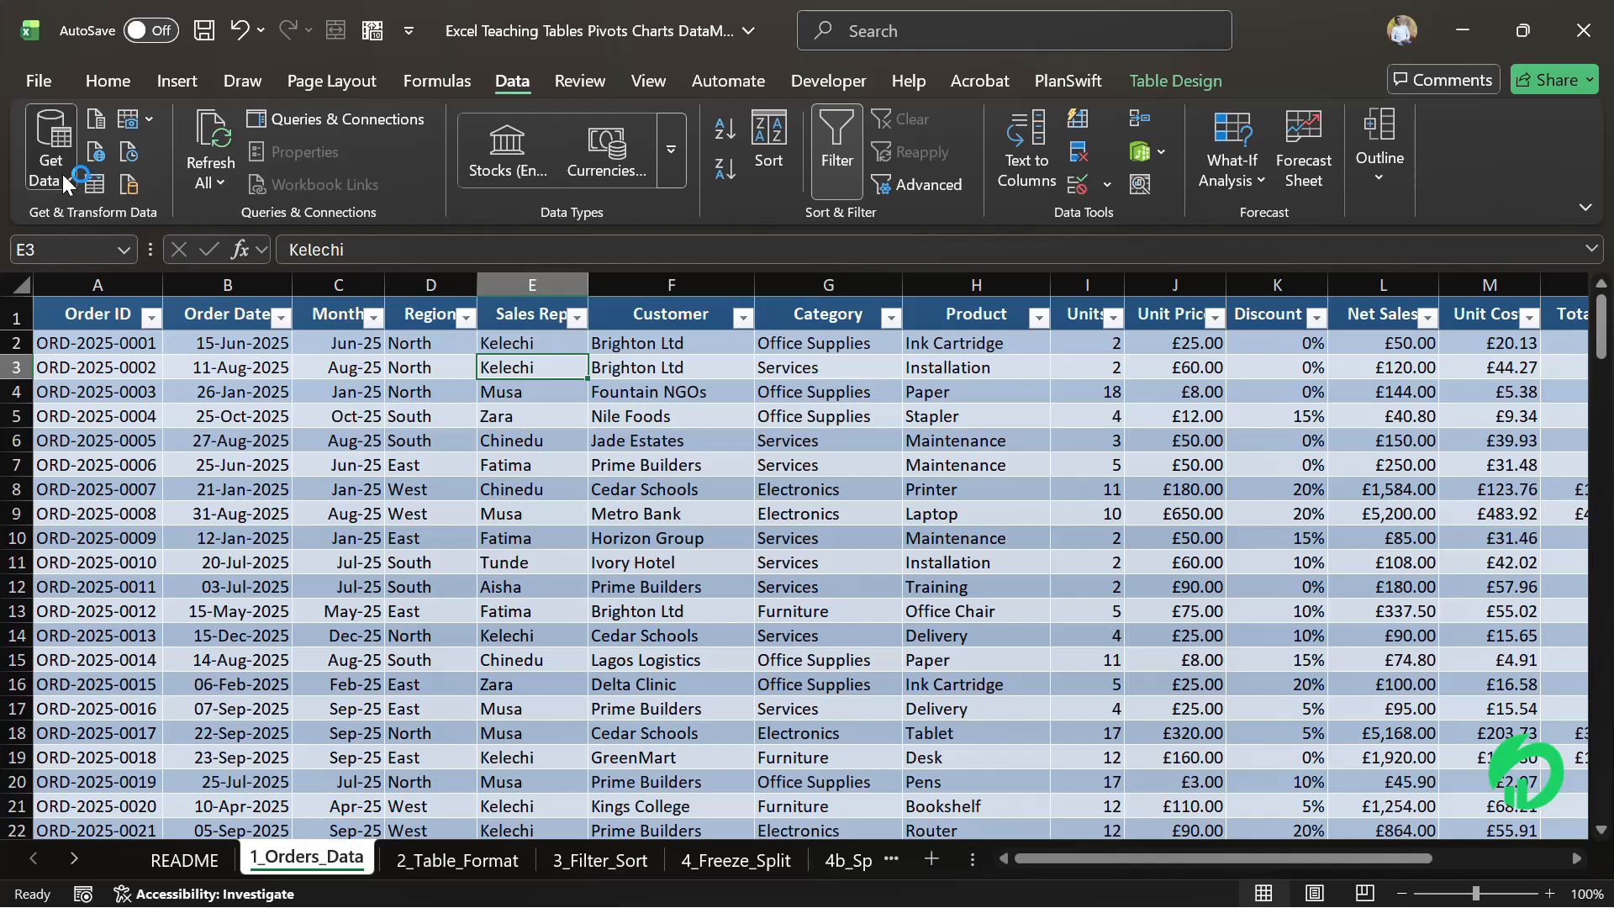
{"action": "mouse_move", "coordinate": [193, 276]}
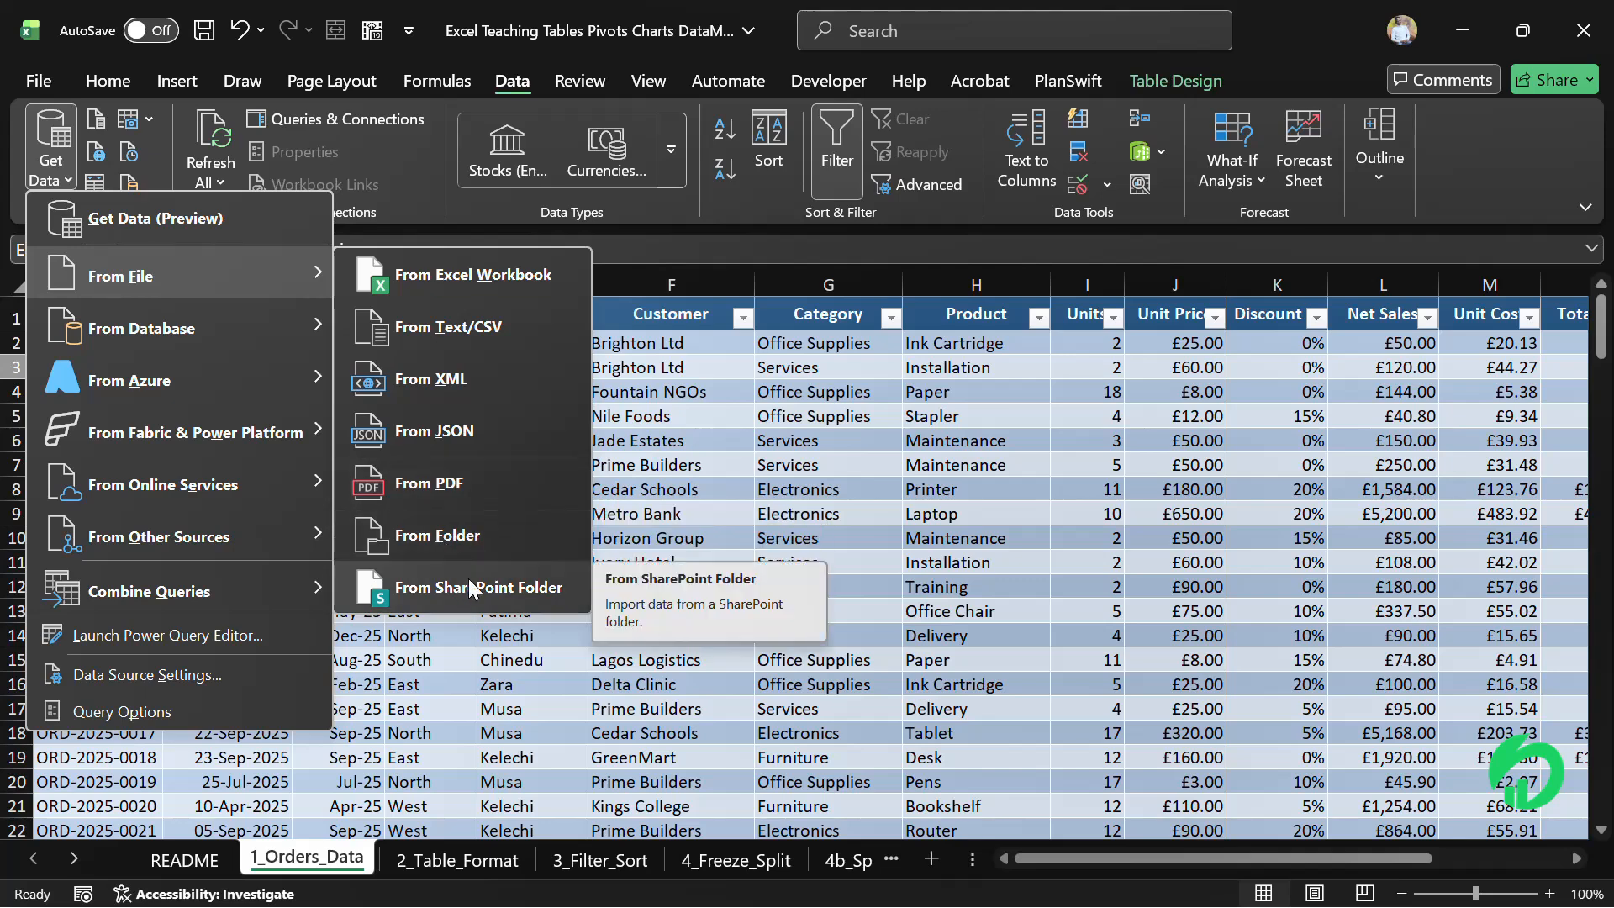
{"action": "mouse_move", "coordinate": [249, 345]}
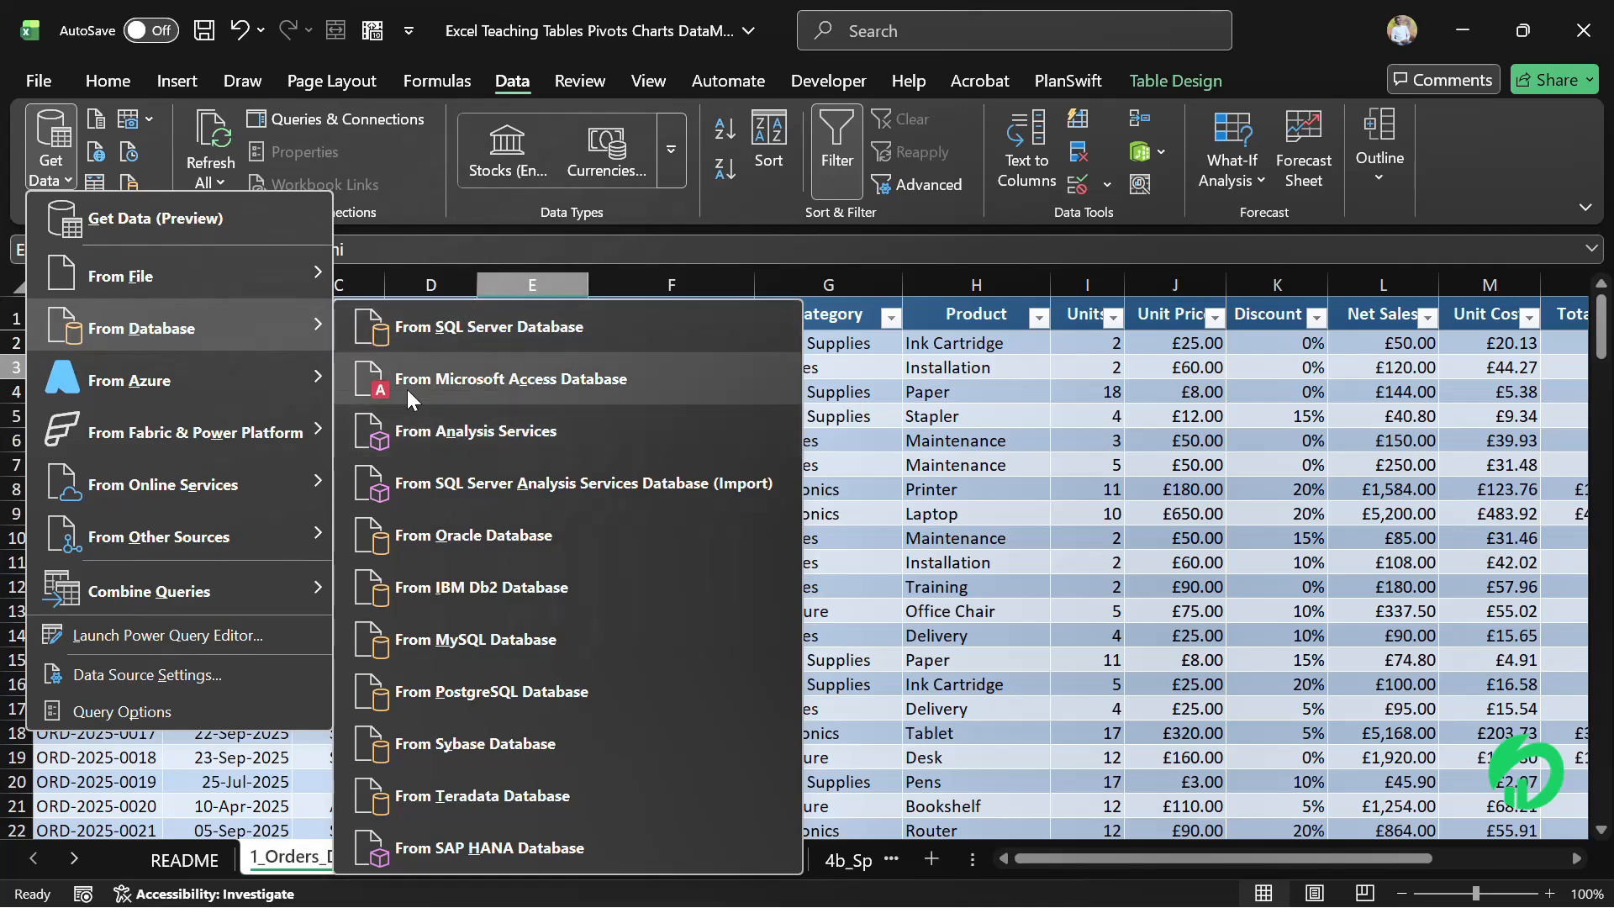
{"action": "mouse_move", "coordinate": [255, 380]}
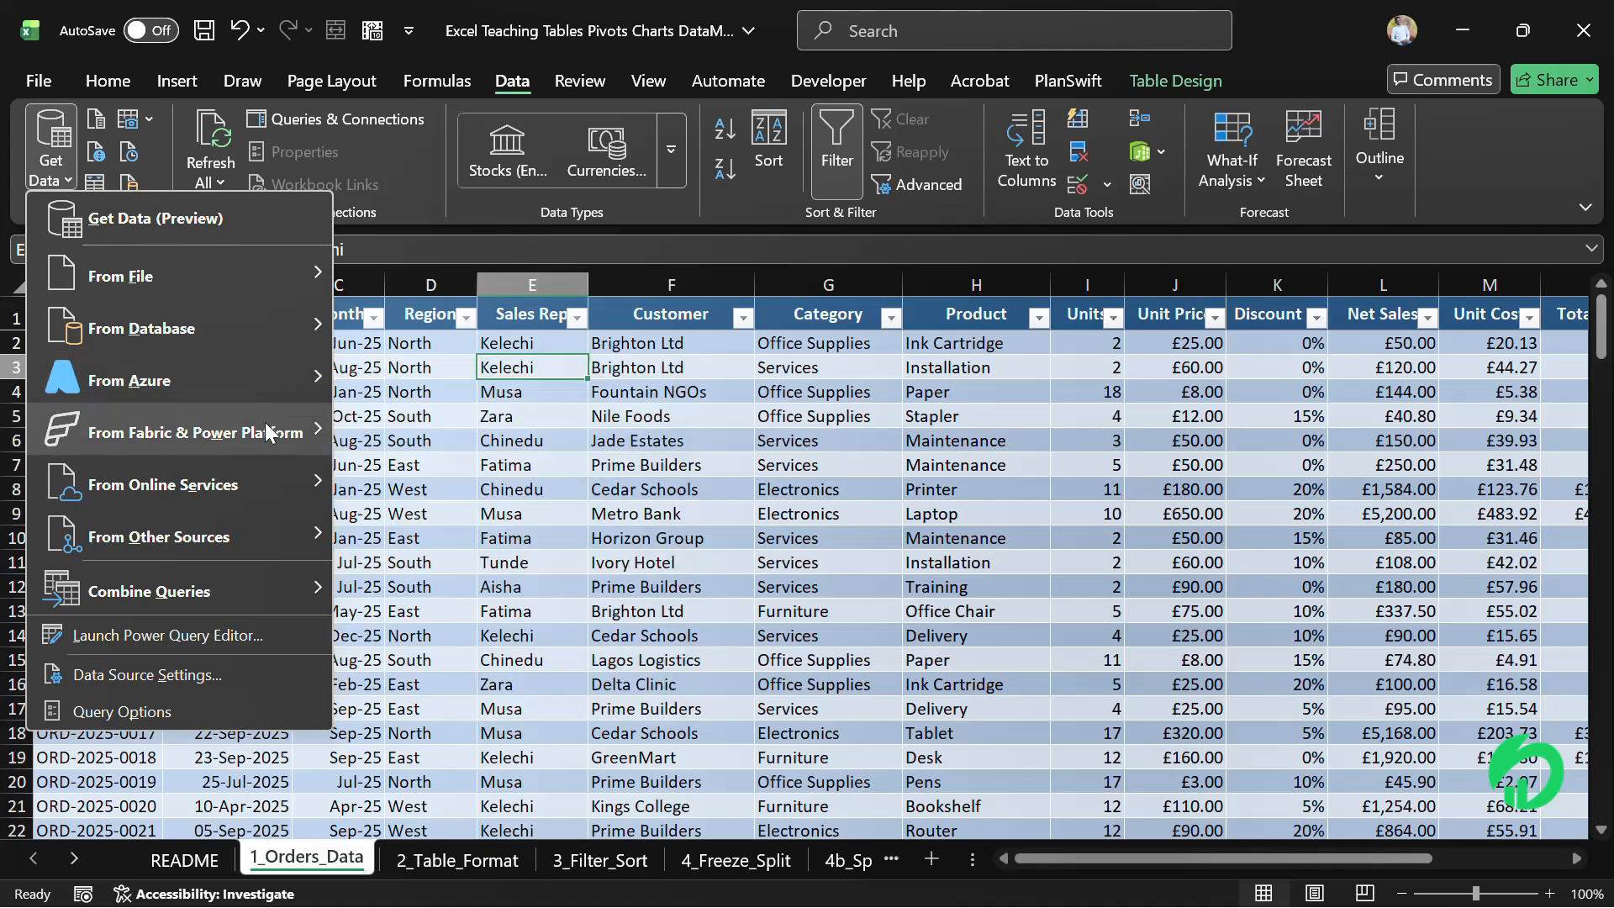
{"action": "mouse_move", "coordinate": [210, 434]}
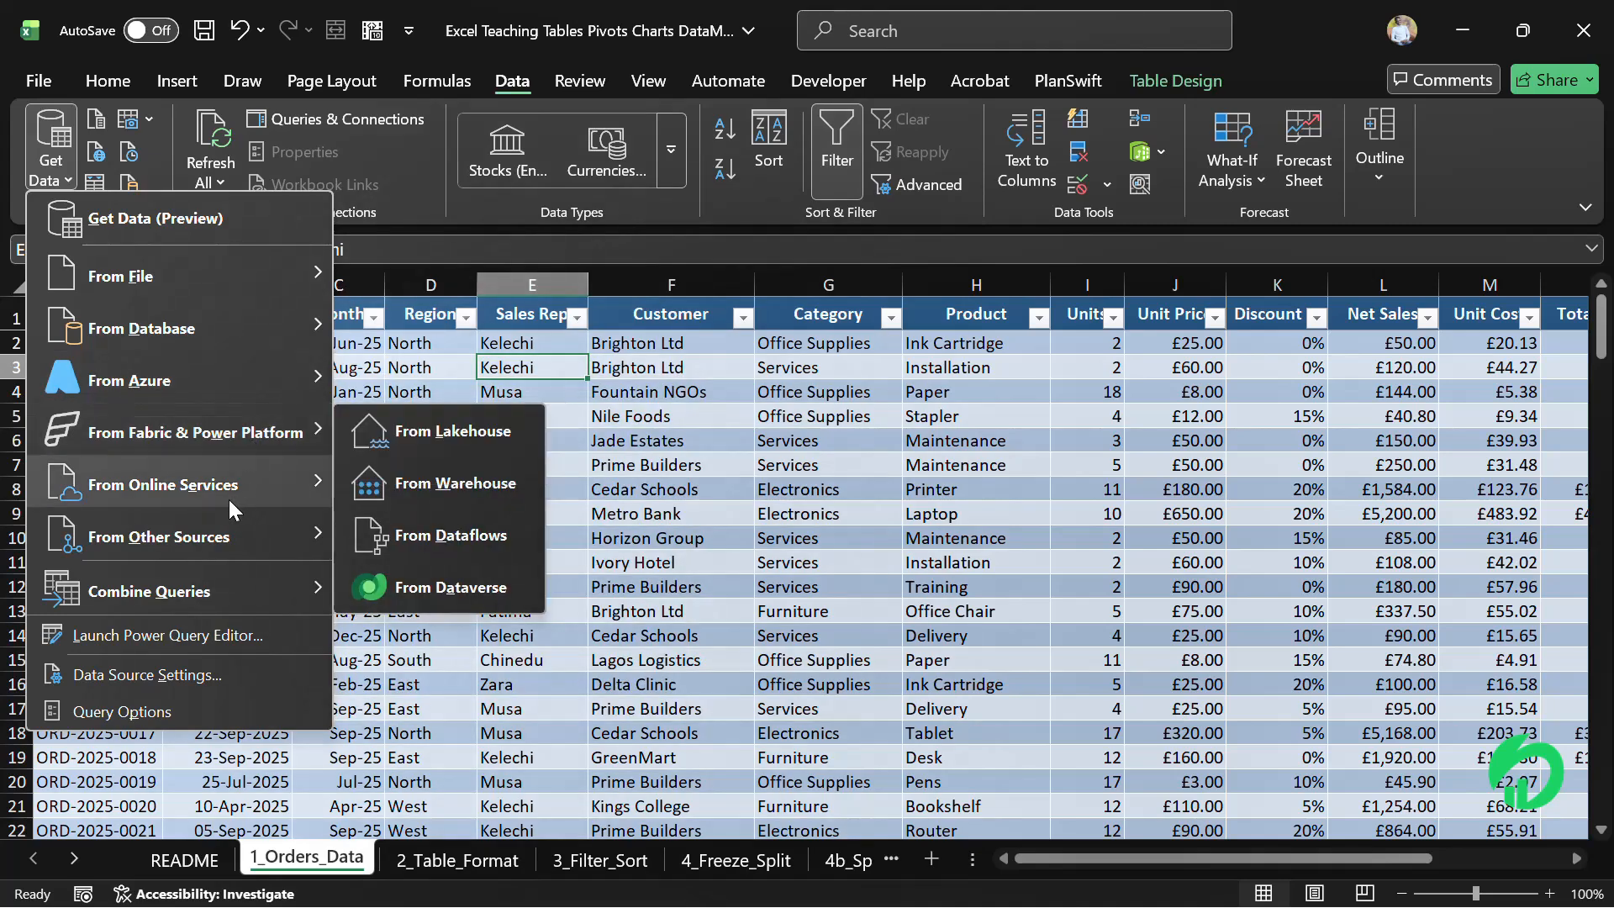
{"action": "mouse_move", "coordinate": [204, 479]}
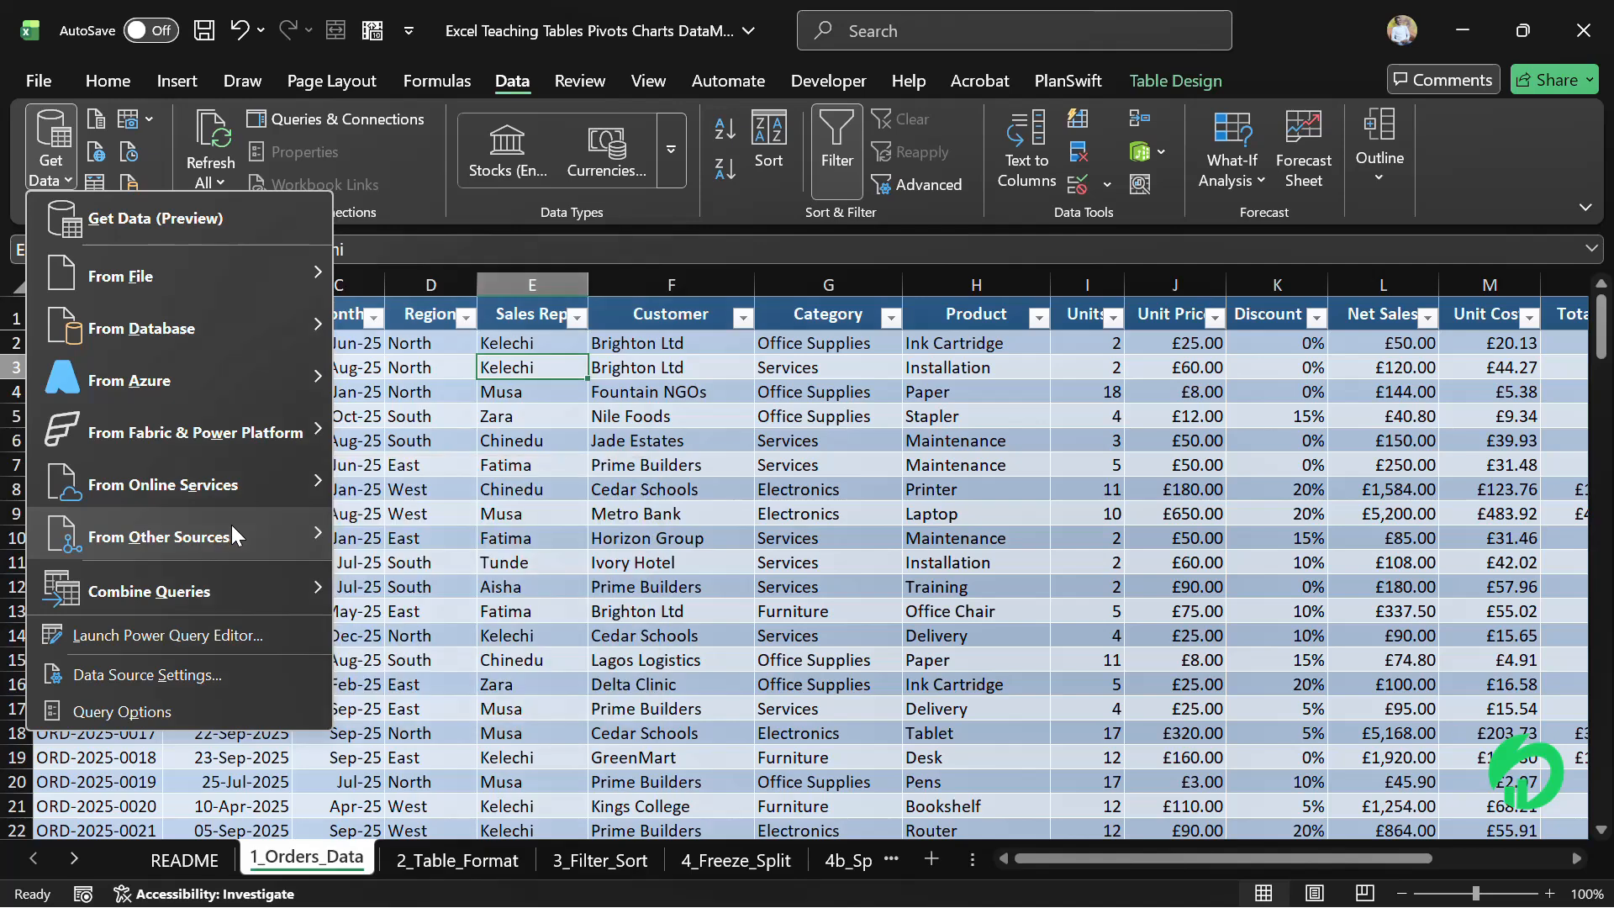
{"action": "mouse_move", "coordinate": [231, 525]}
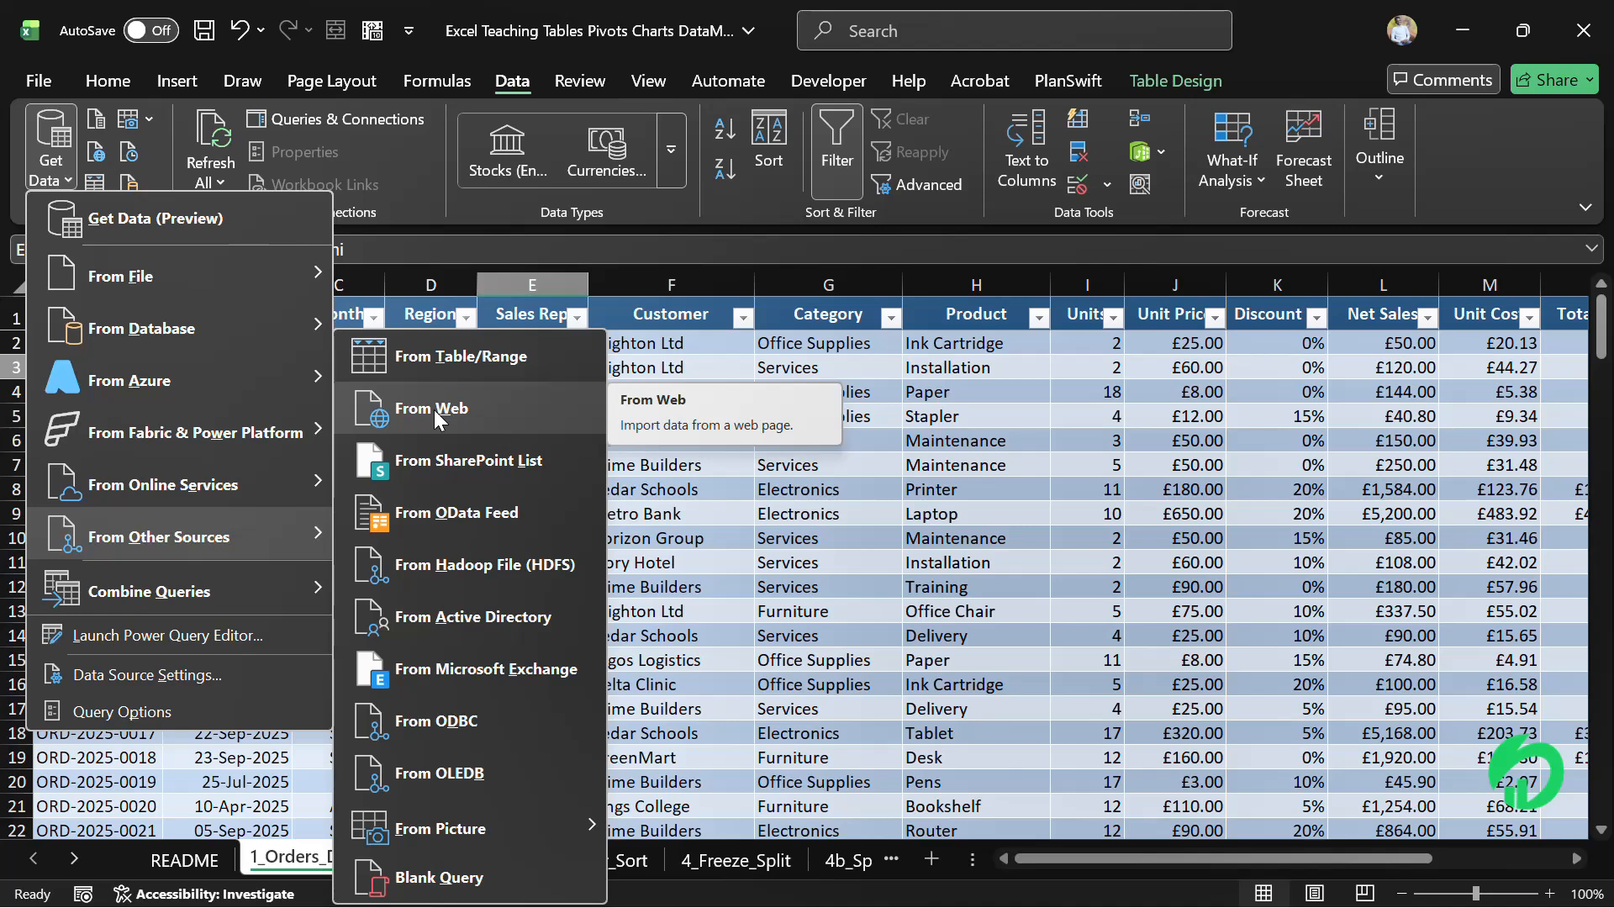
{"action": "left_click", "coordinate": [773, 508]}
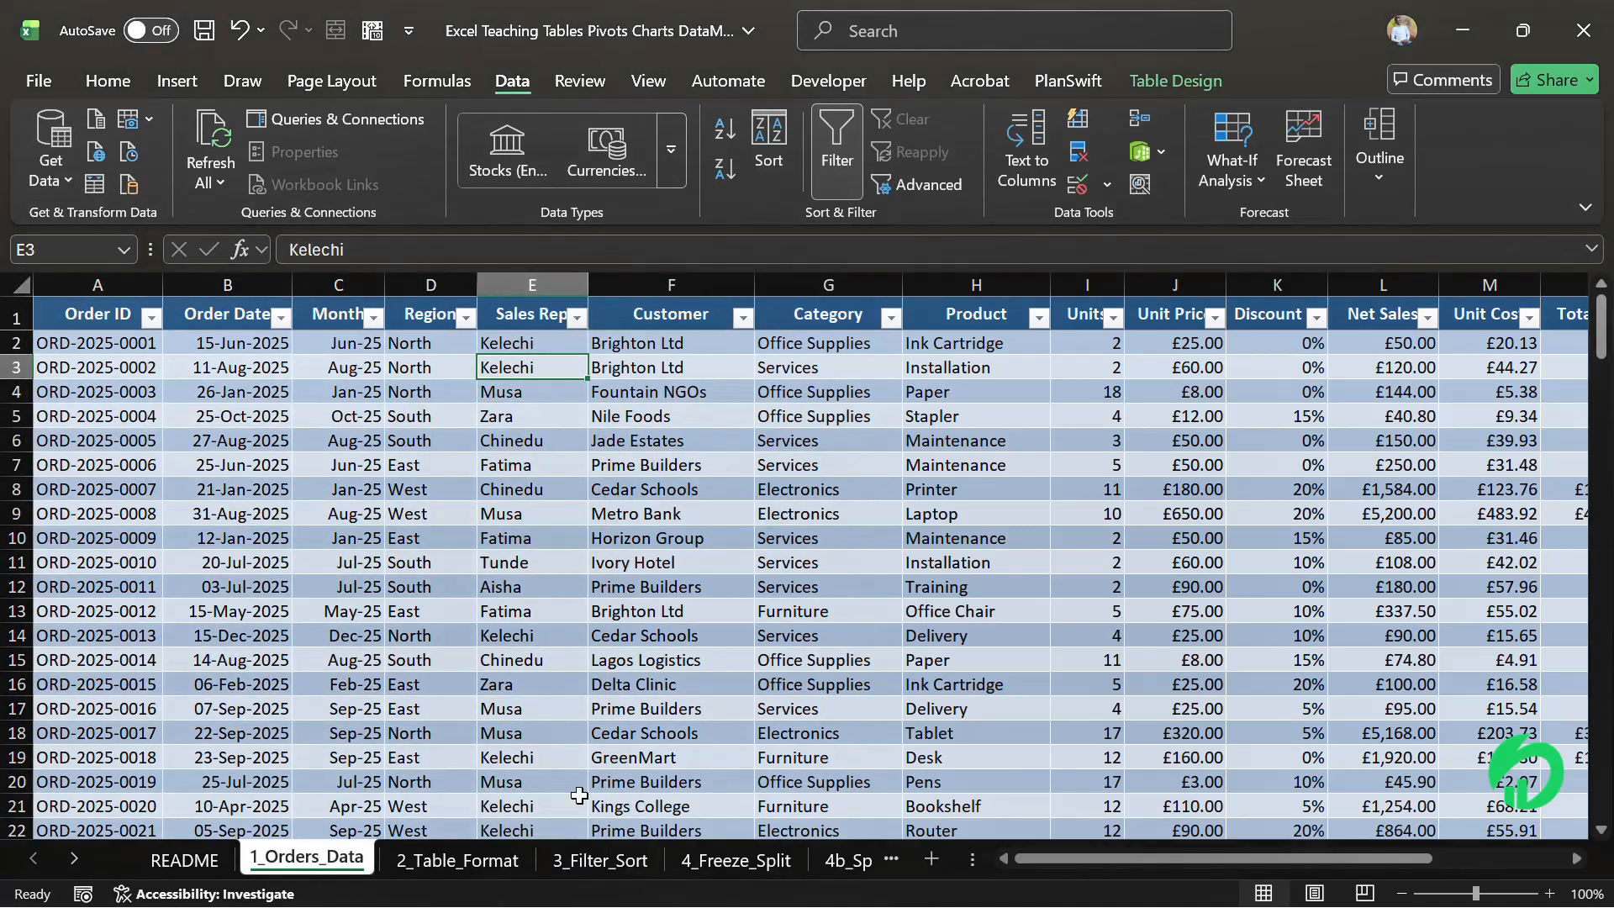
Add a new worksheet and enter the header Name in B3
{"action": "left_click", "coordinate": [930, 857]}
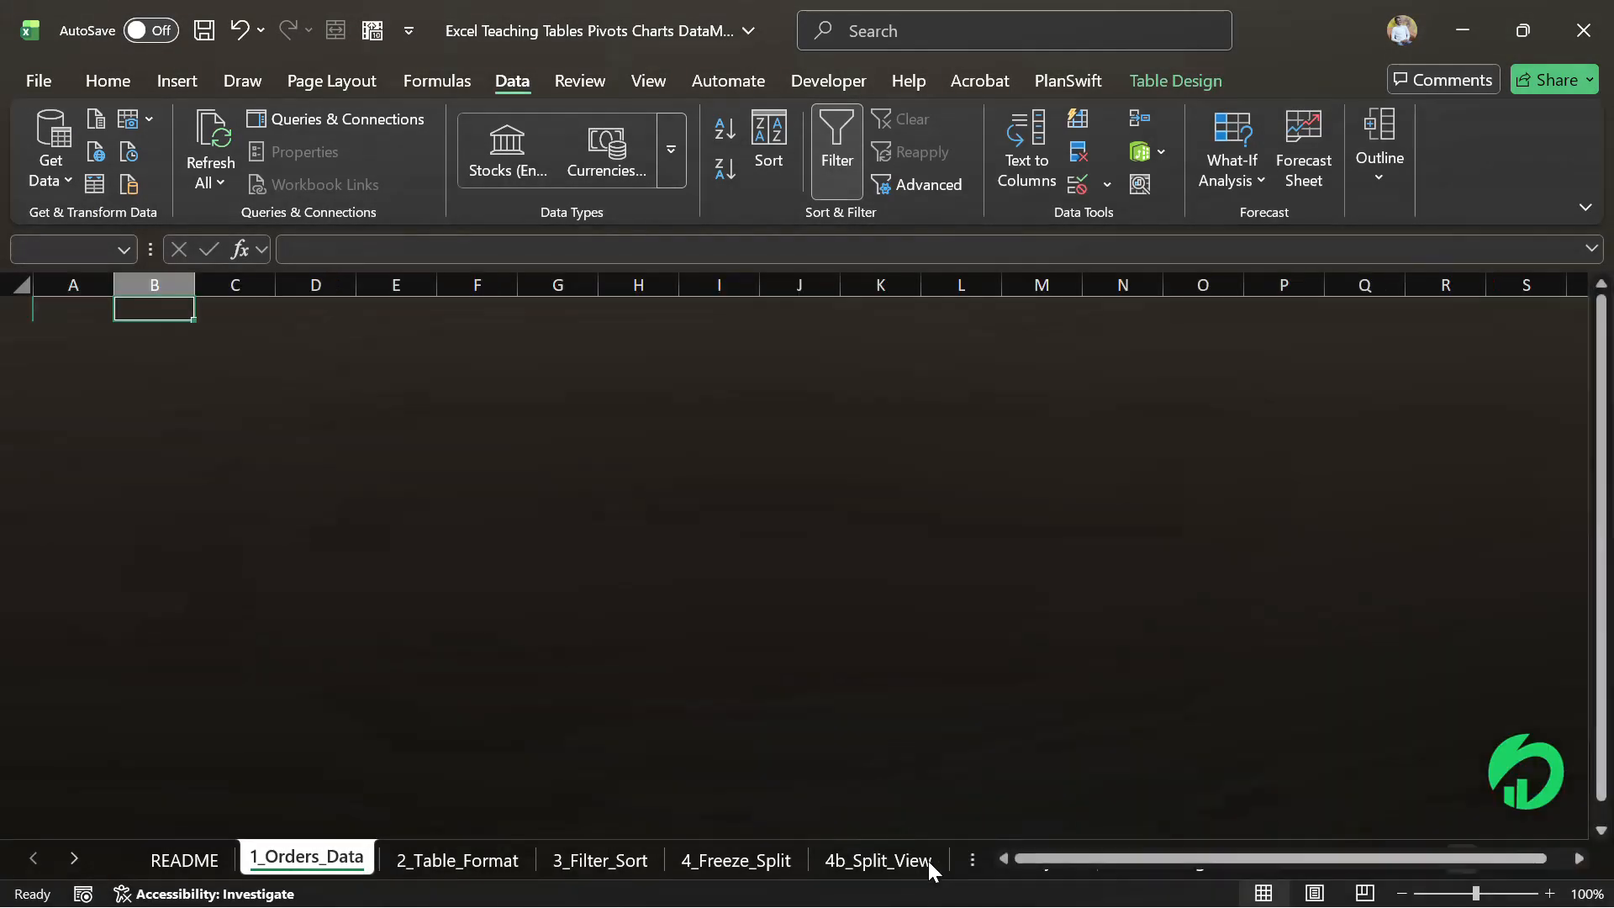
{"action": "left_click", "coordinate": [126, 361]}
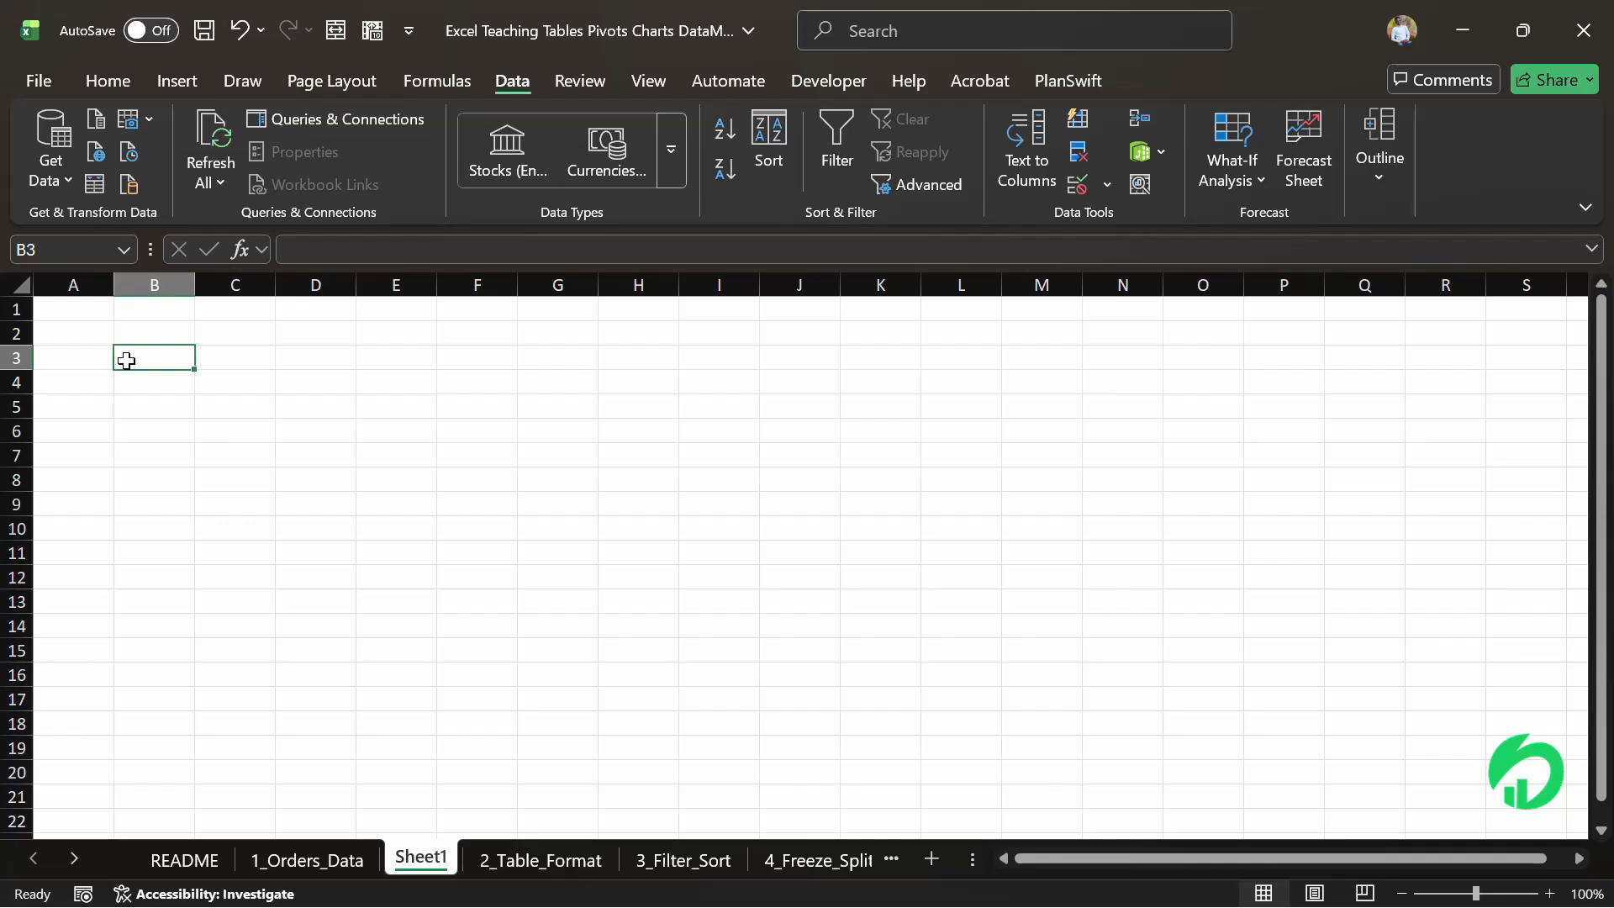
{"action": "type", "text": "Nm"}
{"action": "key", "text": "BackSpace"}
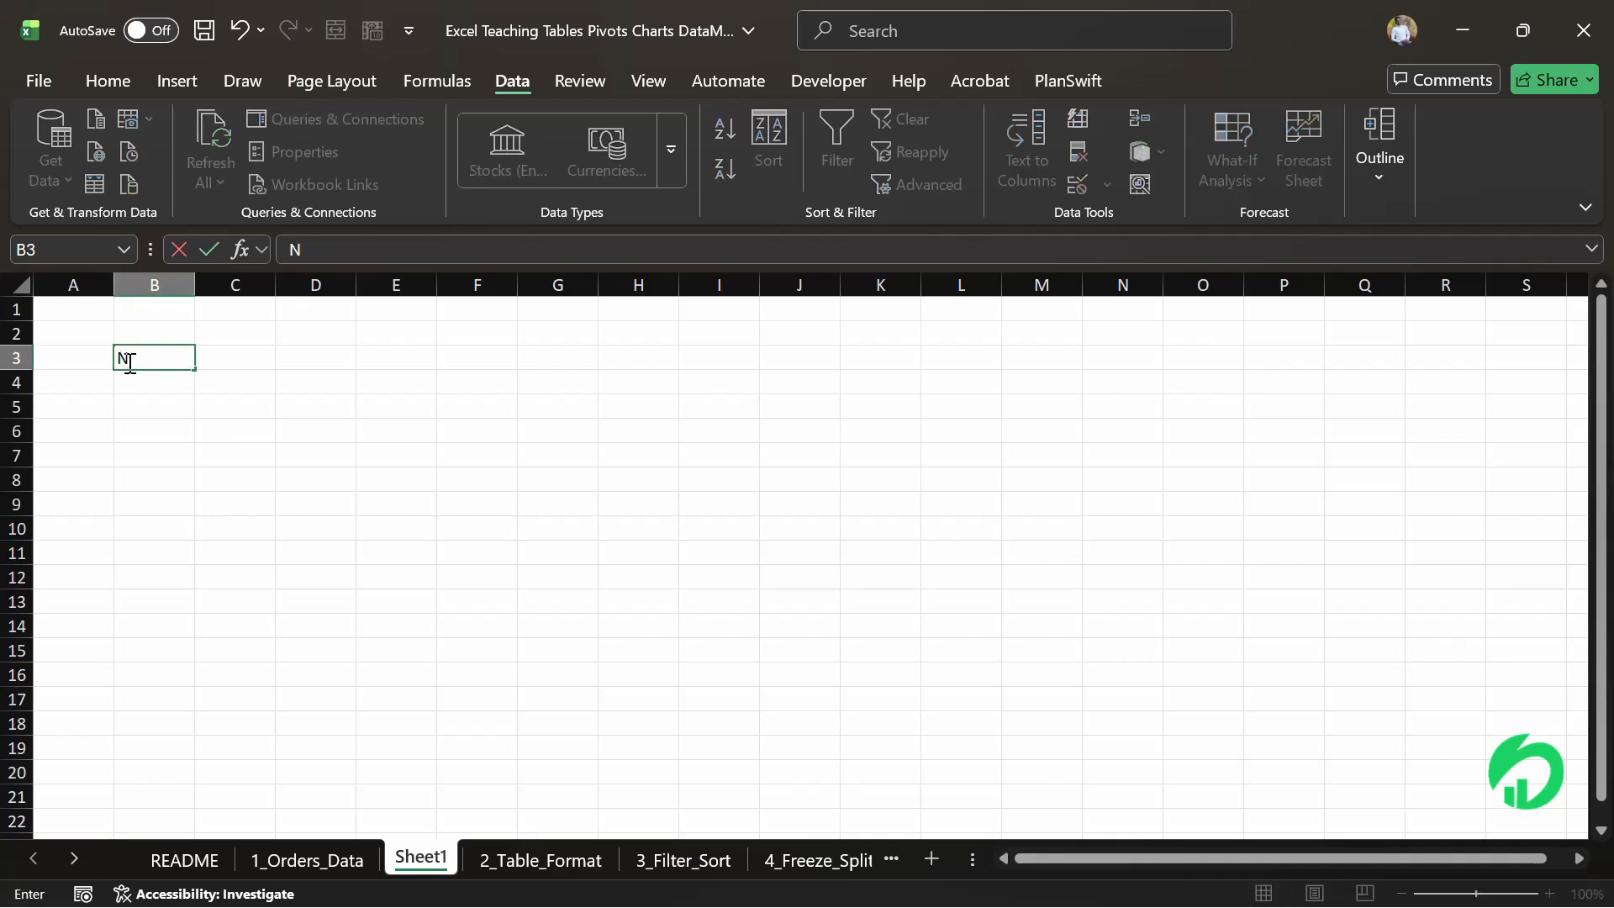
{"action": "type", "text": "ame"}
{"action": "key", "text": "Tab"}
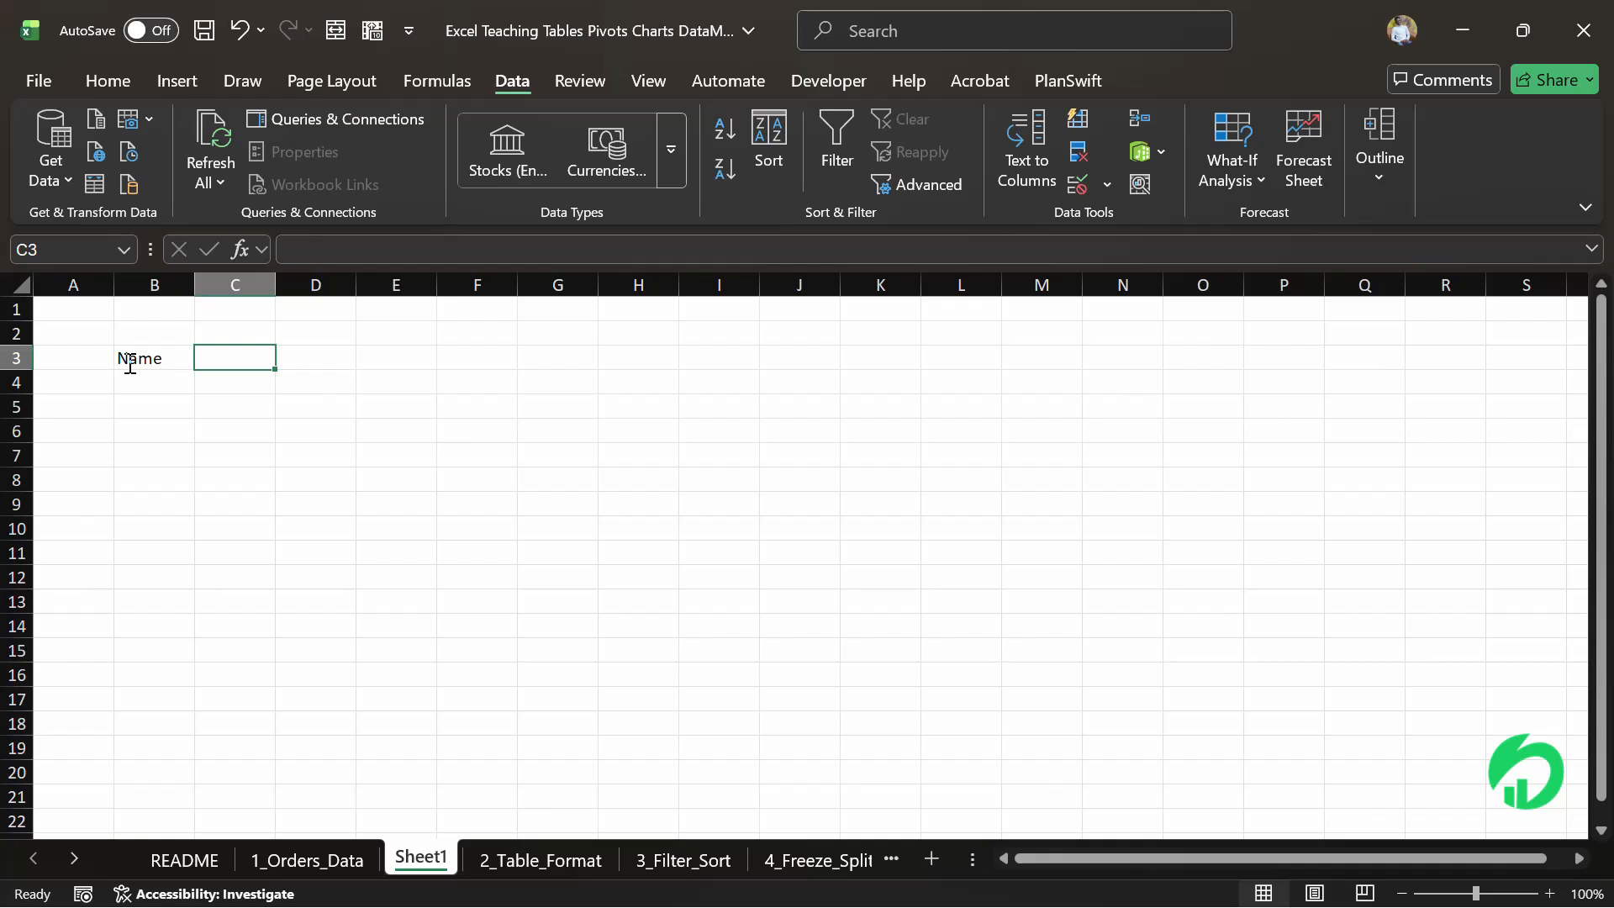
Enter the headers Department in C3 and Phone Number in D3
{"action": "type", "text": "De"}
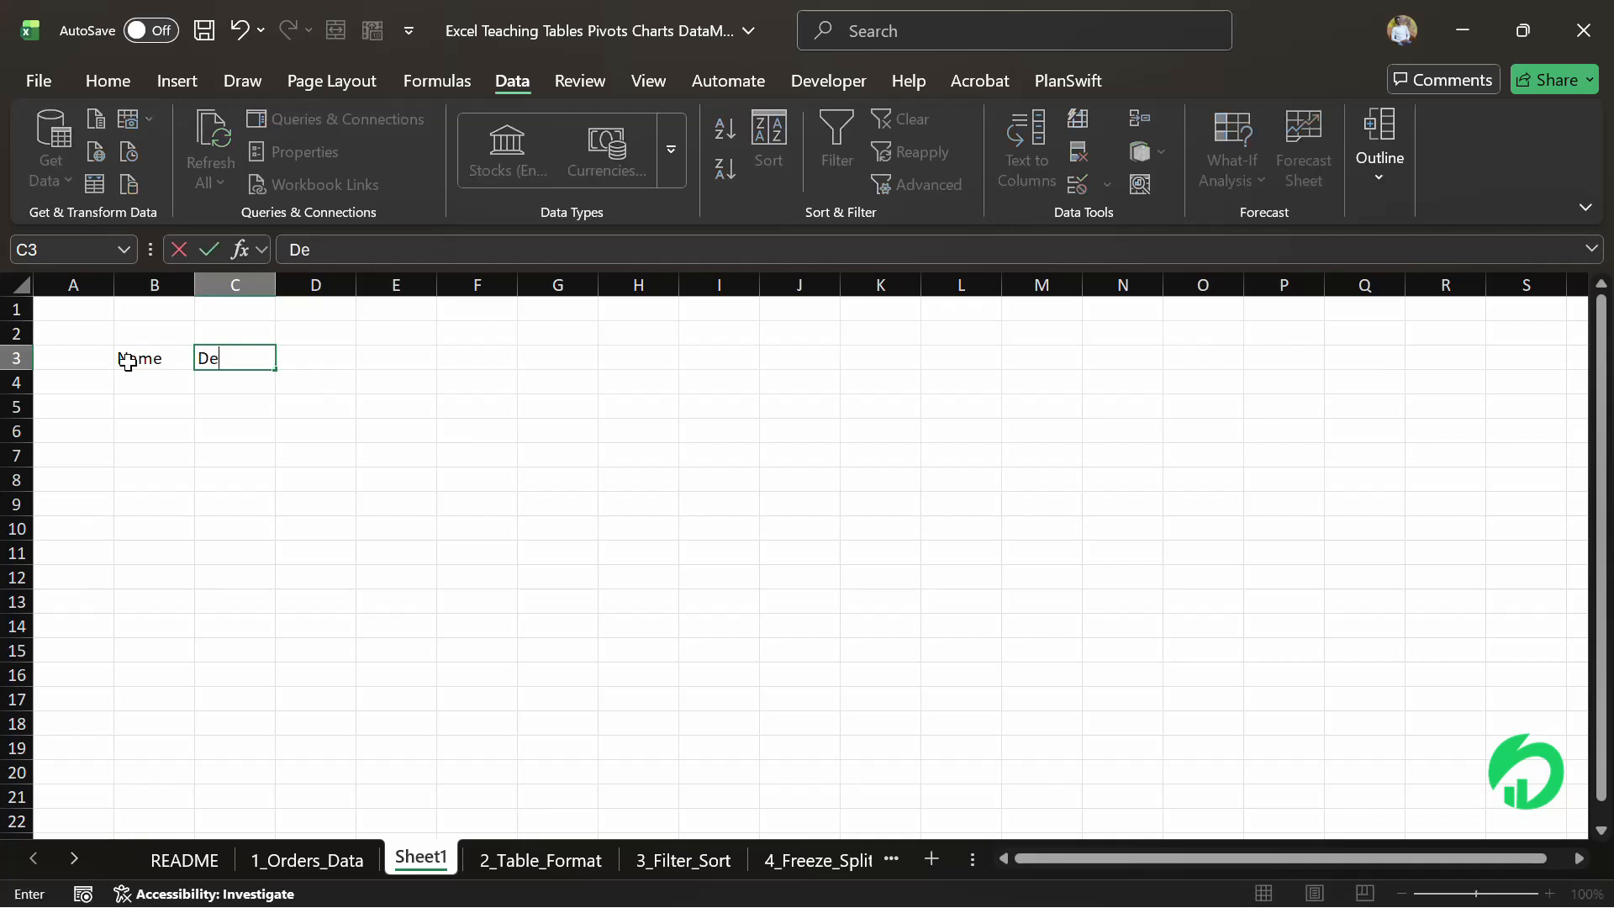
{"action": "type", "text": "partment"}
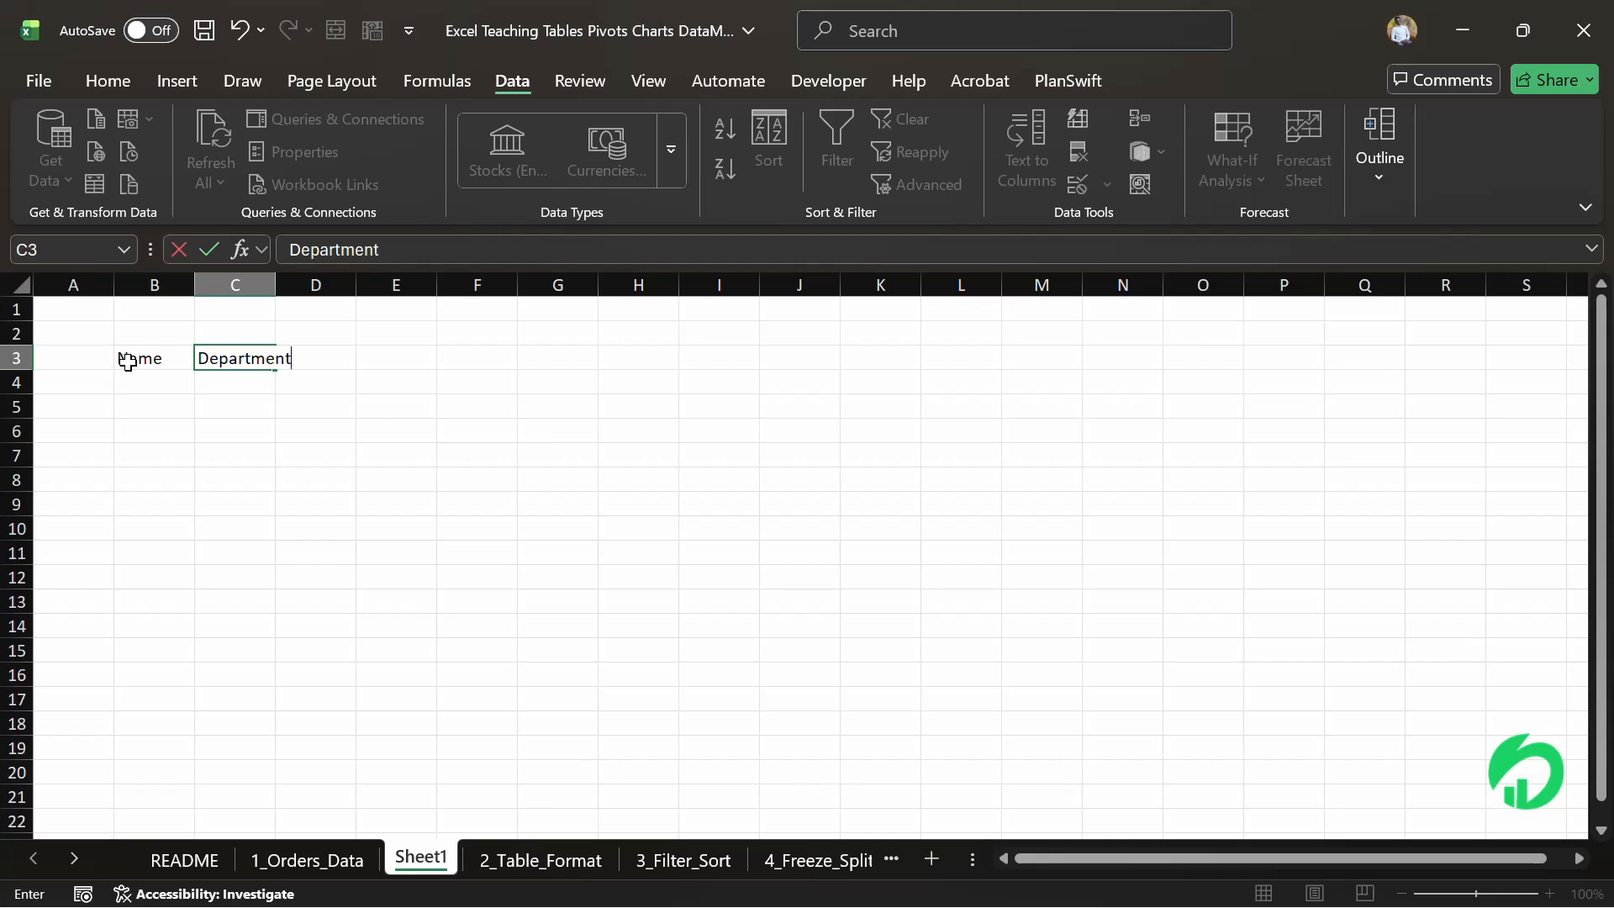
{"action": "key", "text": "Tab"}
{"action": "type", "text": "Phine"}
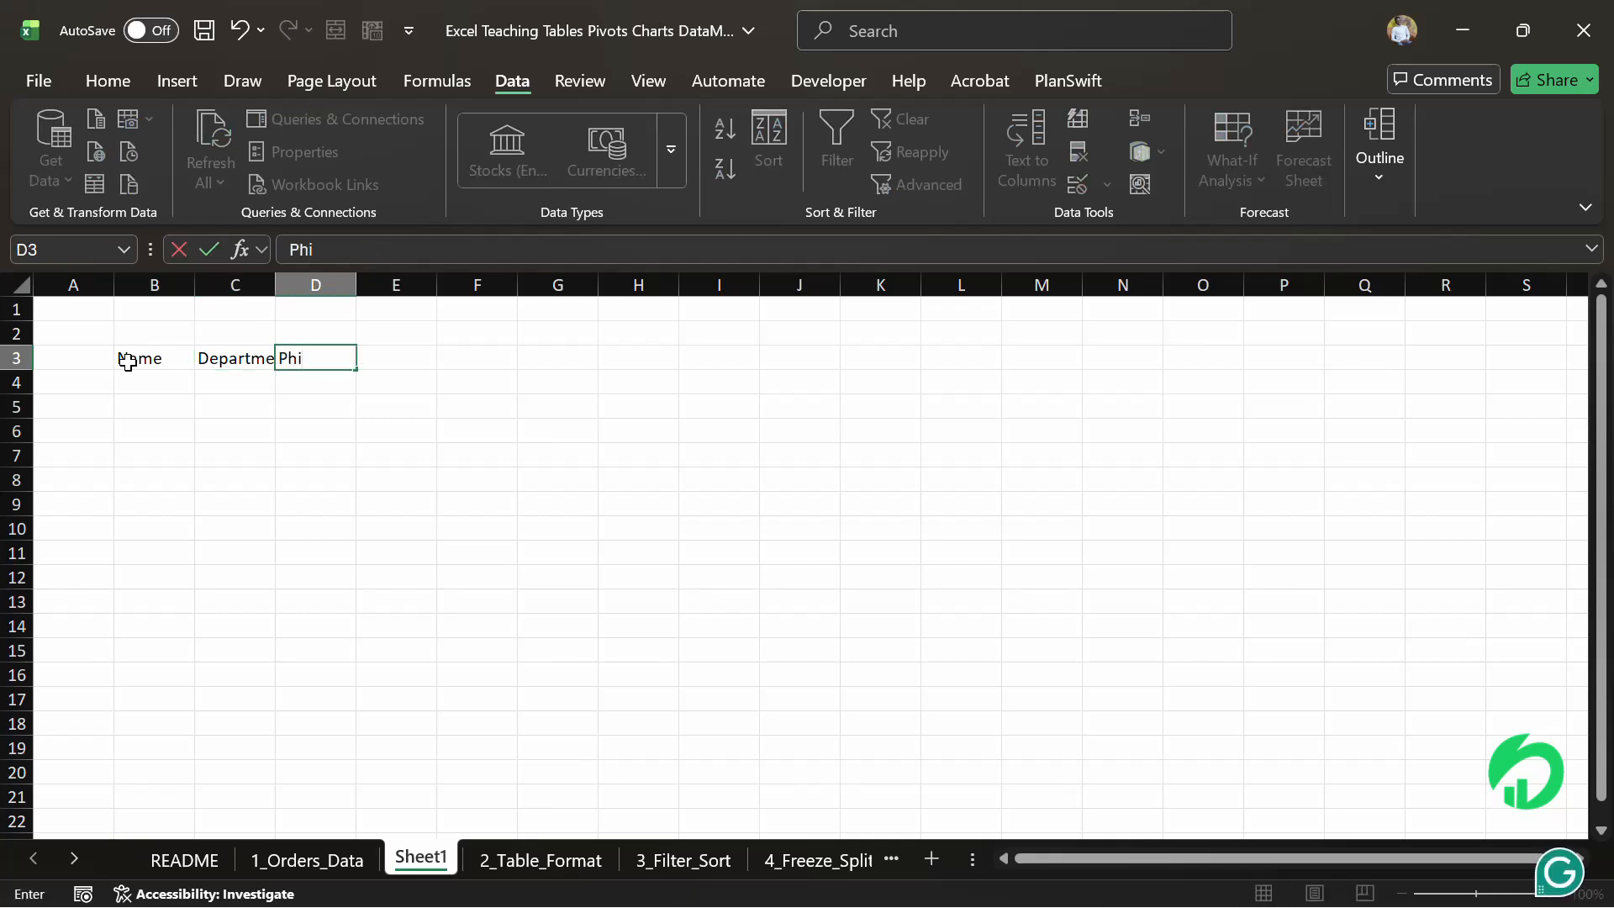
{"action": "key", "text": "BackSpace"}
{"action": "key", "text": "BackSpace"}
{"action": "key", "text": "BackSpace"}
{"action": "key", "text": "BackSpace"}
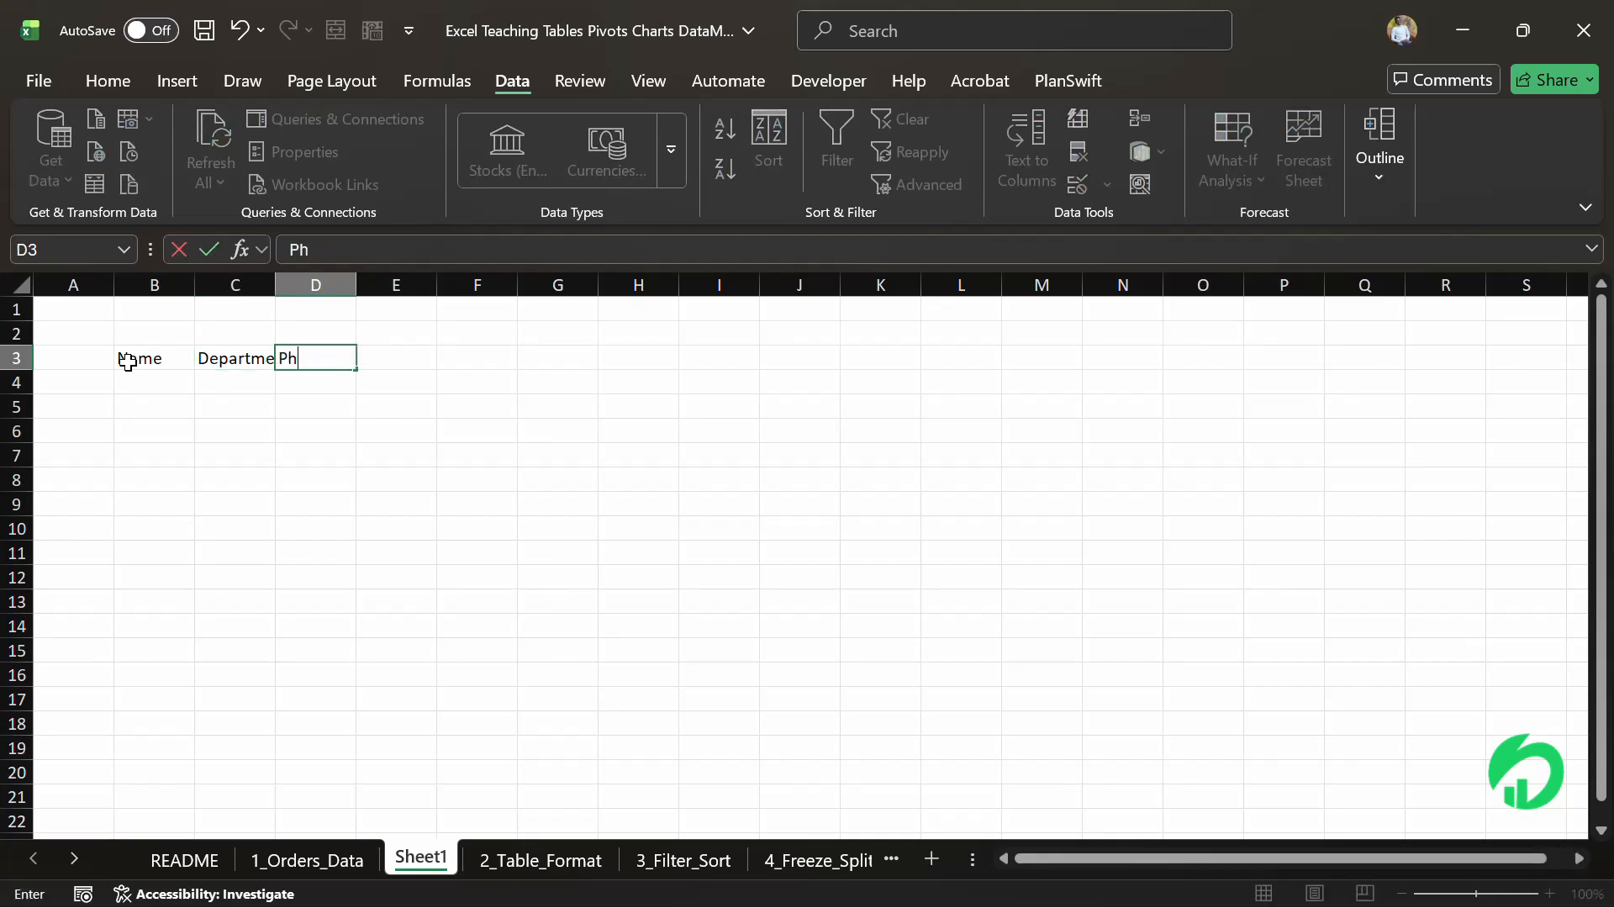
{"action": "type", "text": "One u"}
{"action": "key", "text": "BackSpace"}
{"action": "key", "text": "BackSpace"}
{"action": "key", "text": "BackSpace"}
{"action": "key", "text": "BackSpace"}
{"action": "key", "text": "BackSpace"}
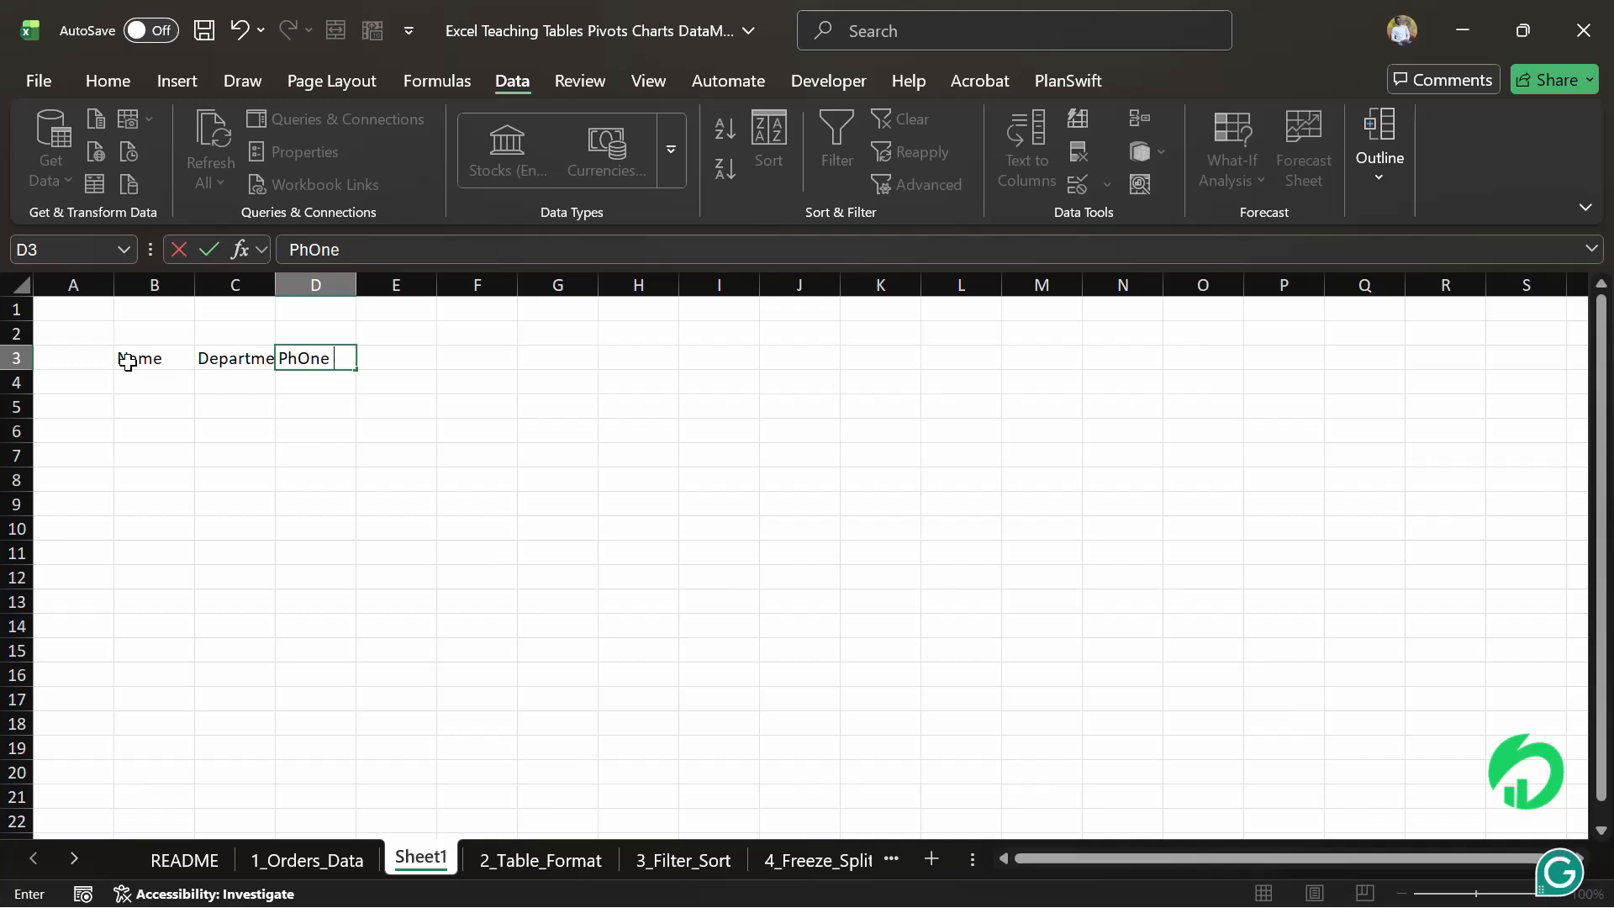
{"action": "type", "text": "one Number"}
{"action": "key", "text": "Return"}
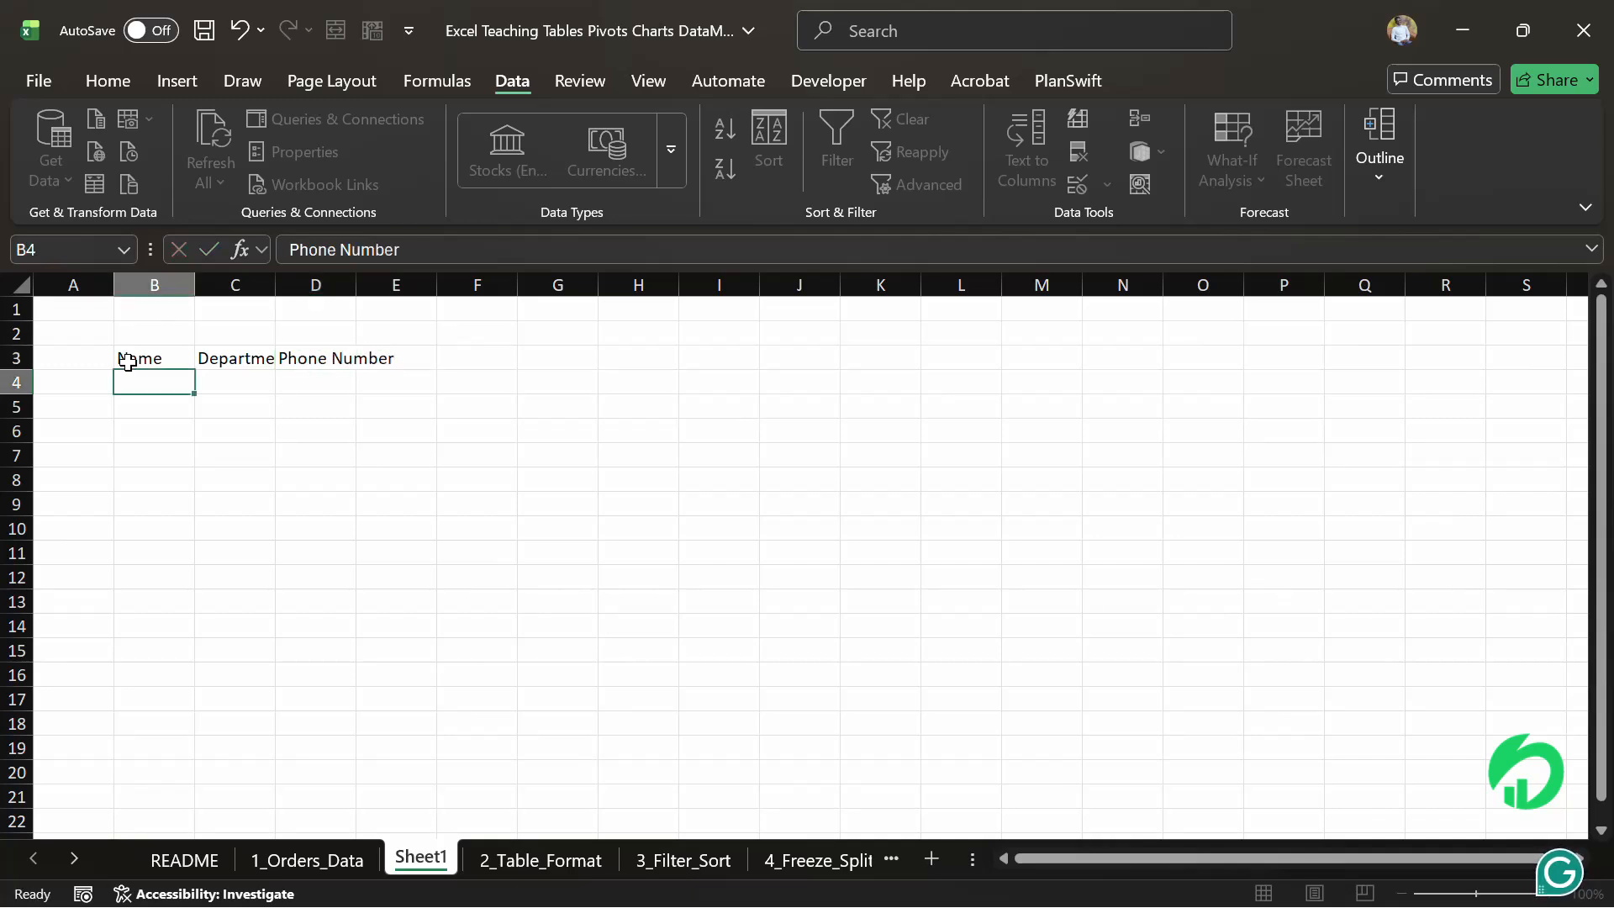
Widen the Department and Phone Number columns to fit their headers
{"action": "left_click", "coordinate": [159, 461]}
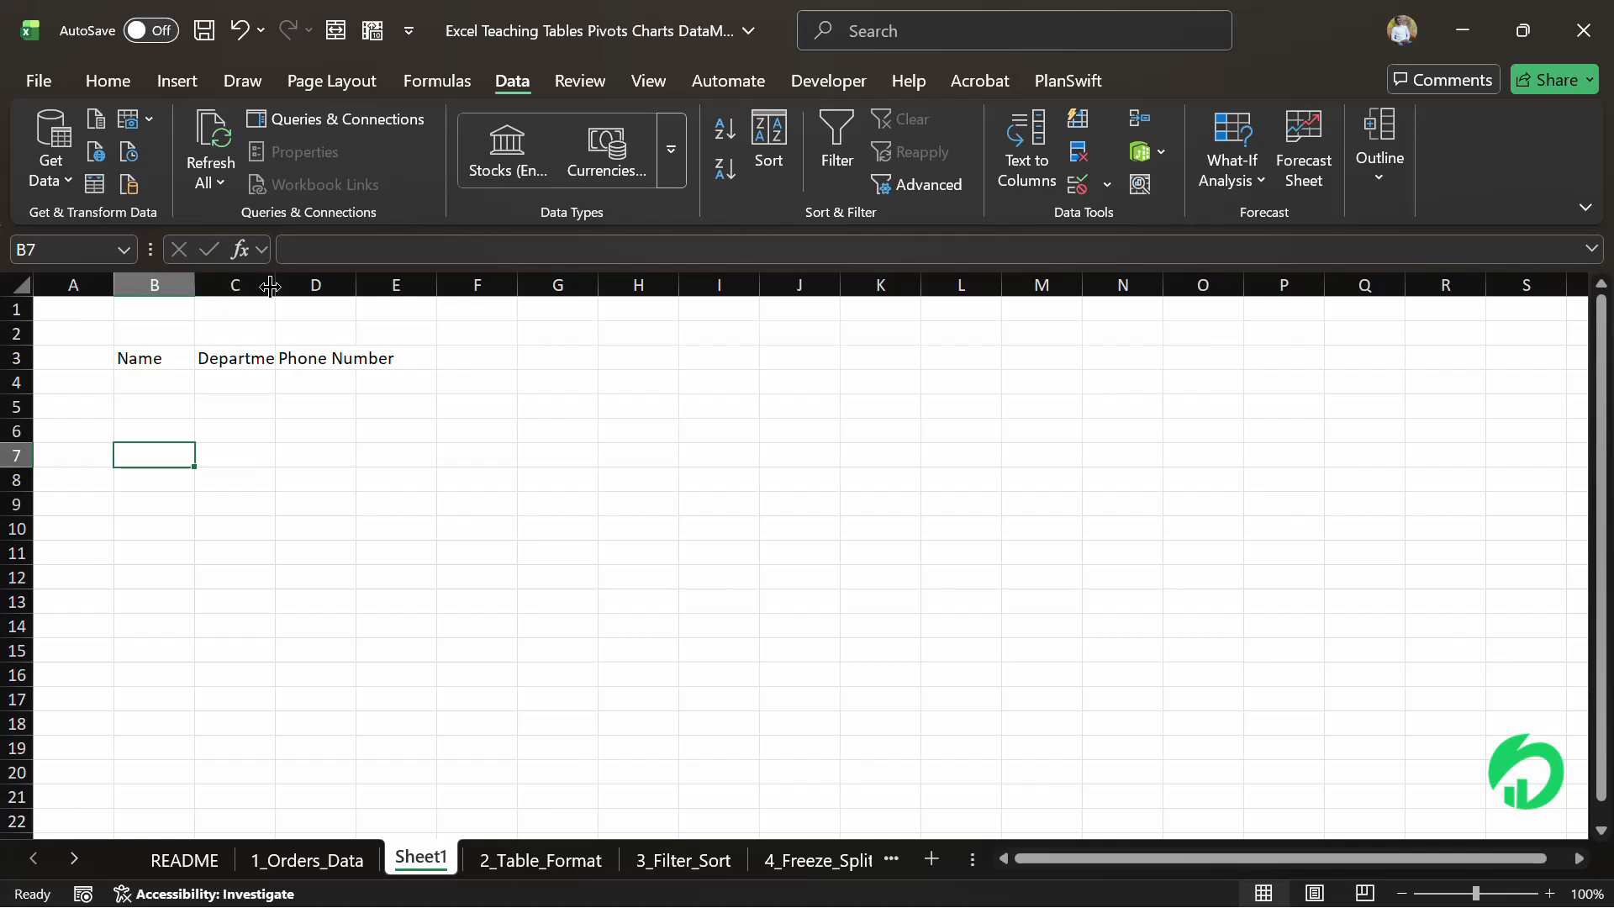
{"action": "left_click_drag", "start_coordinate": [276, 286], "coordinate": [296, 290]}
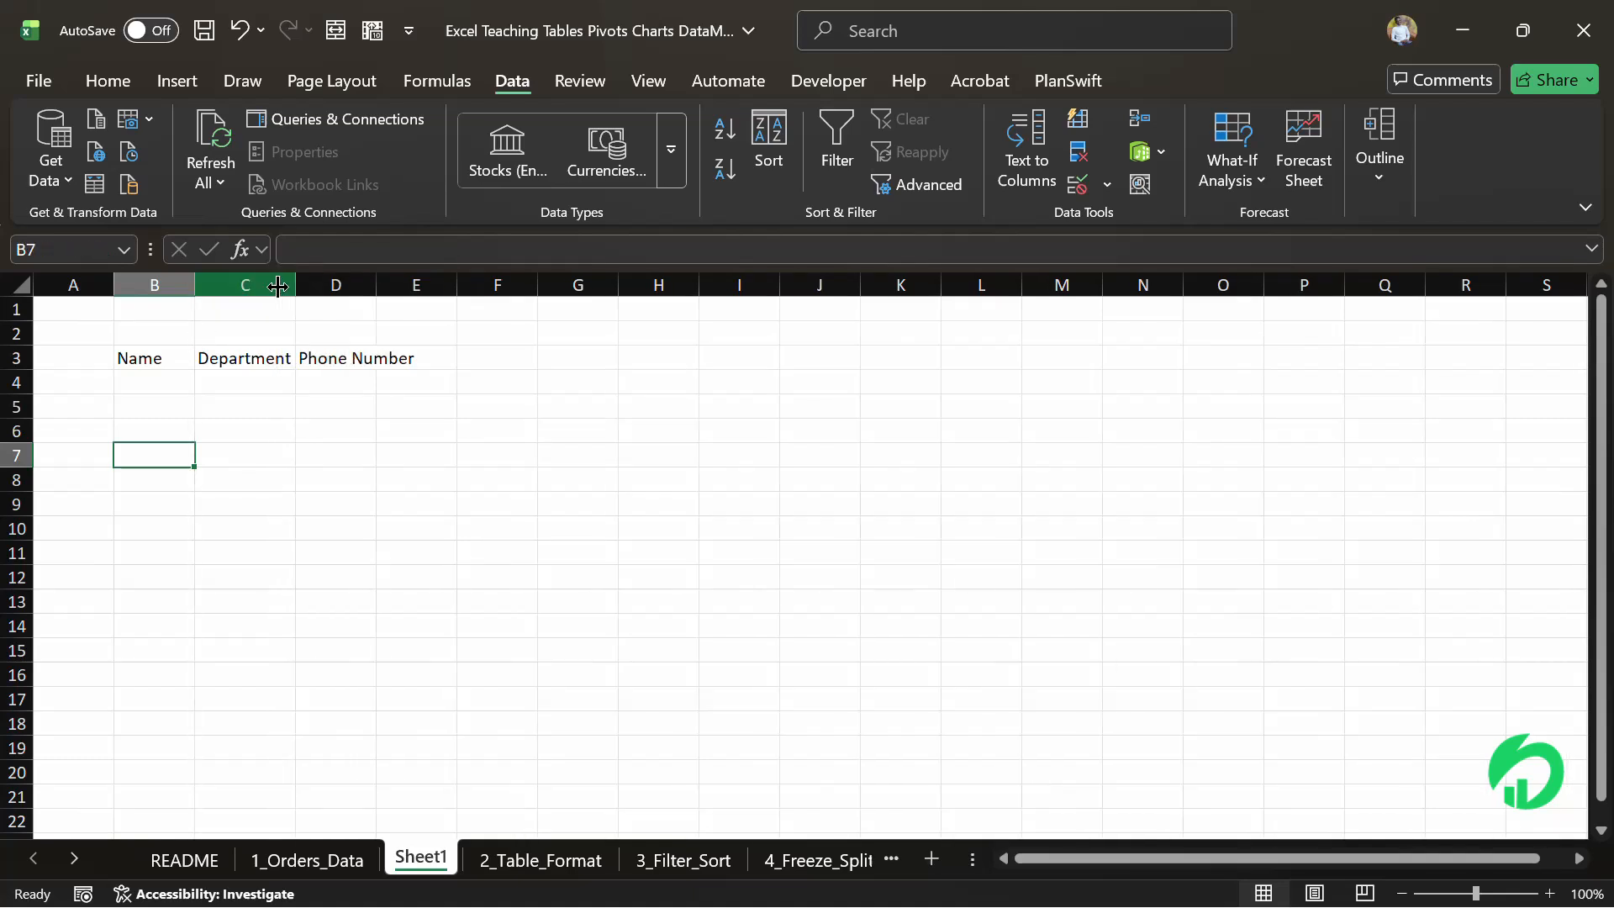
{"action": "double_click", "coordinate": [376, 293]}
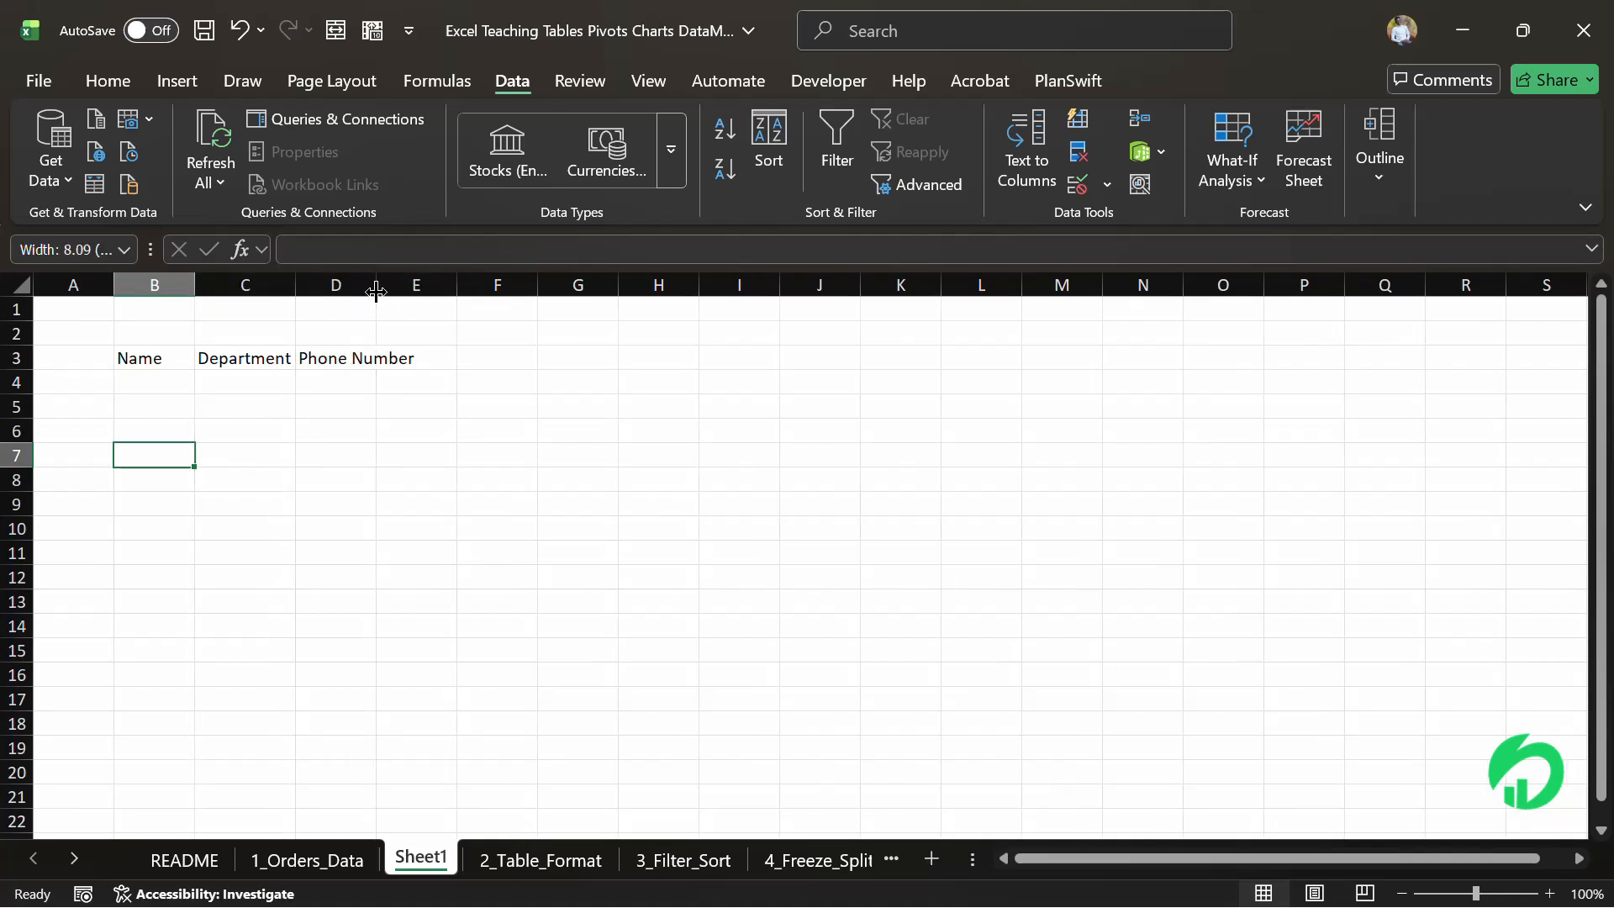
{"action": "left_click", "coordinate": [266, 348]}
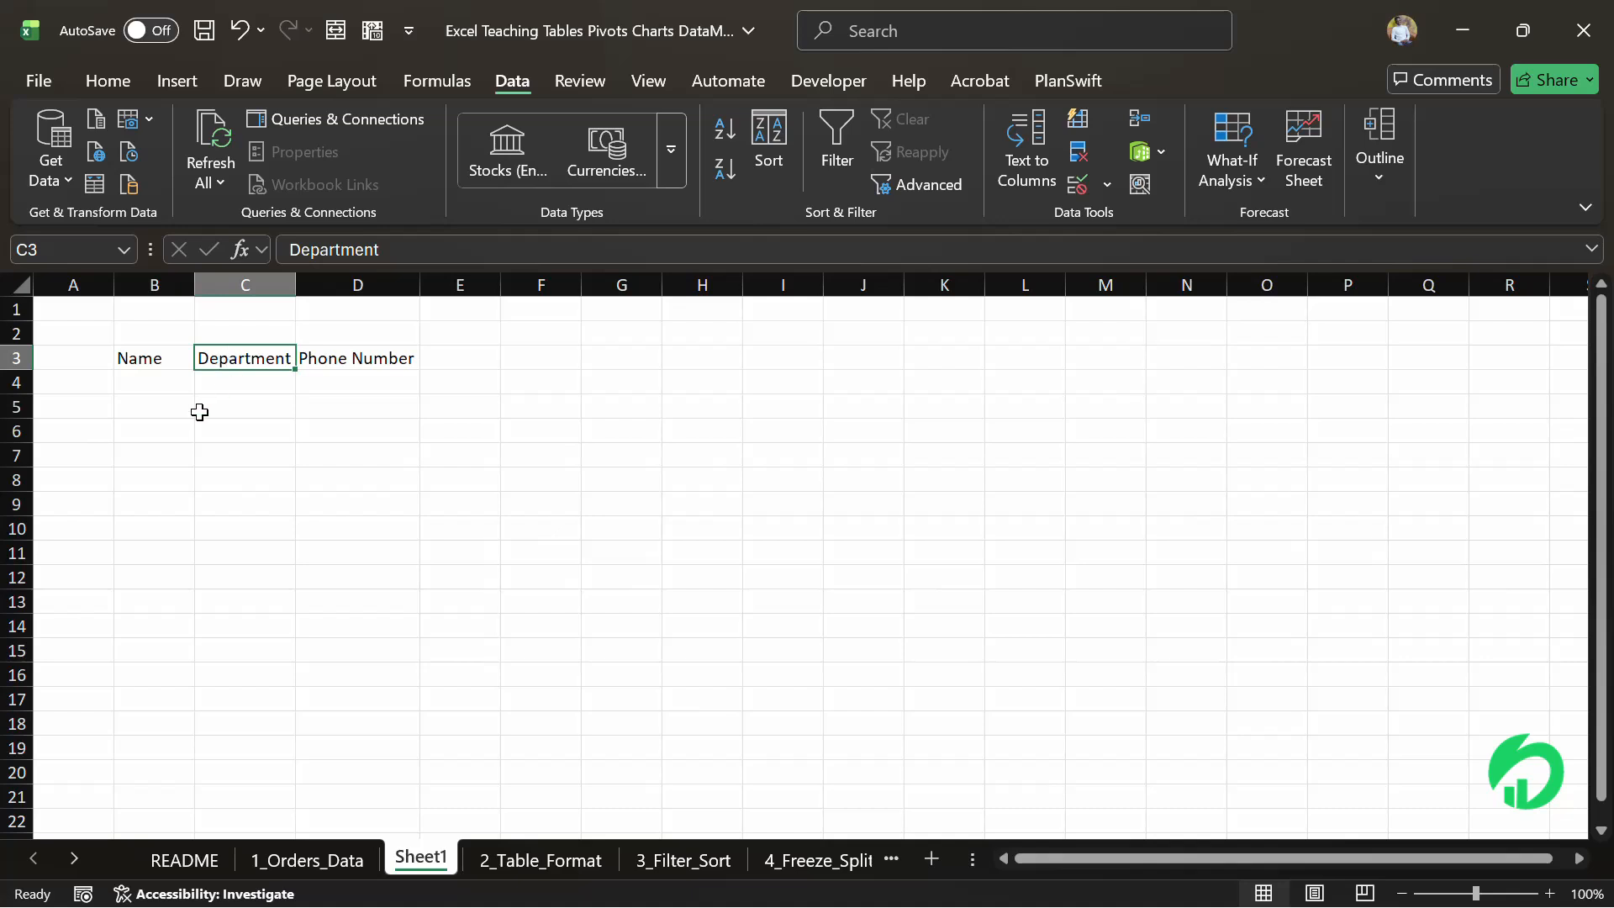
Fill B4:B5 under Name with two placeholder names
{"action": "left_click_drag", "start_coordinate": [173, 380], "coordinate": [206, 427]}
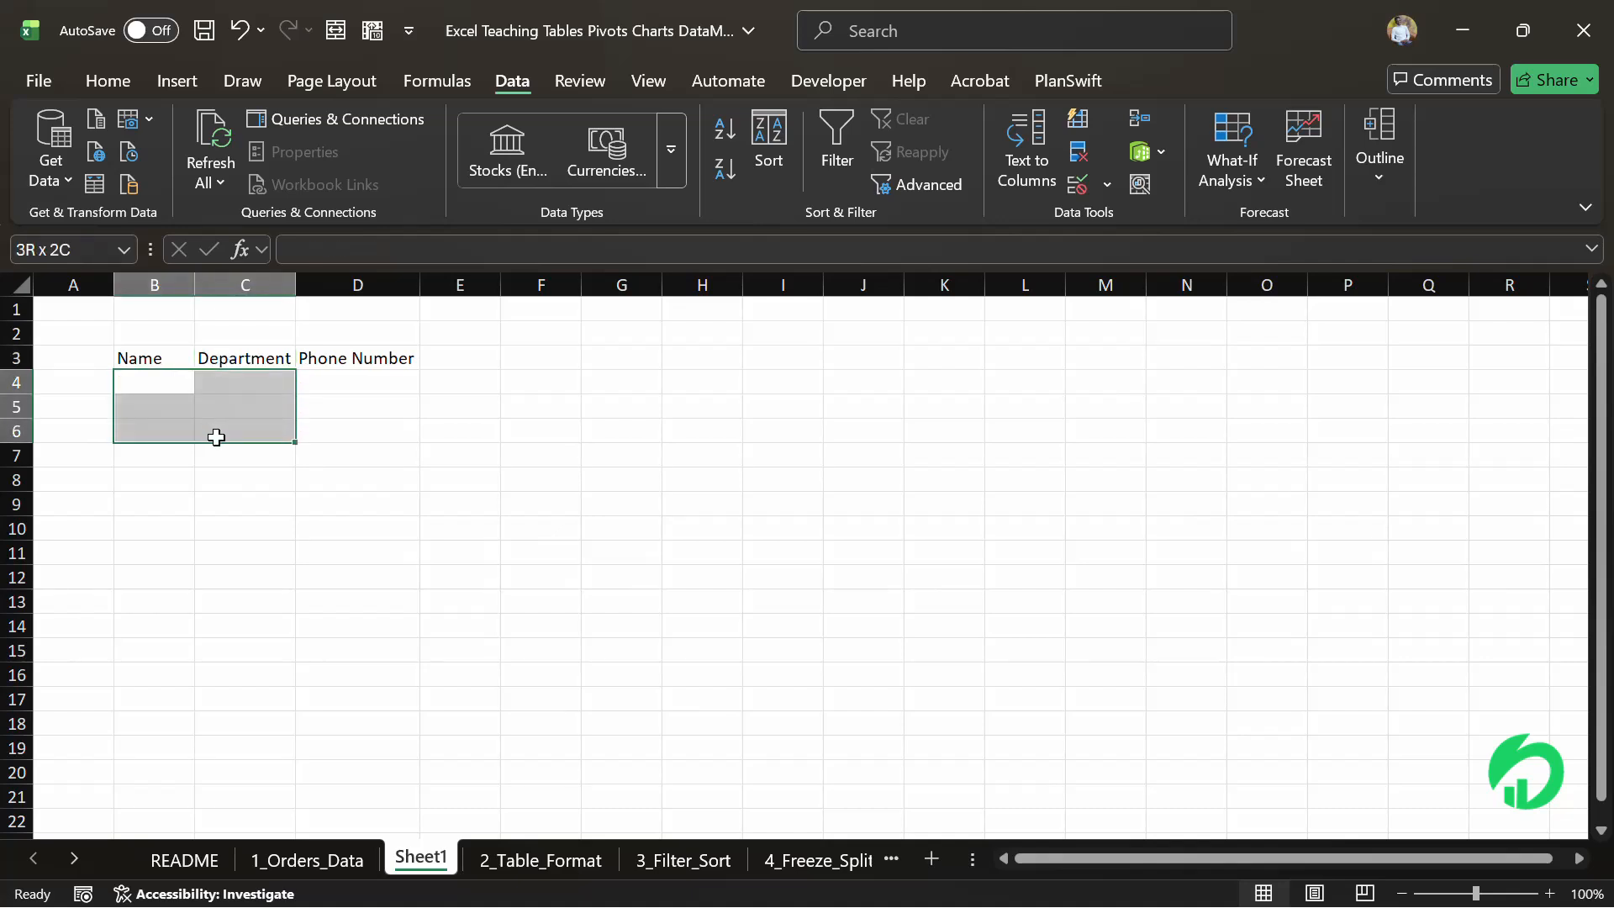
{"action": "left_click", "coordinate": [128, 380]}
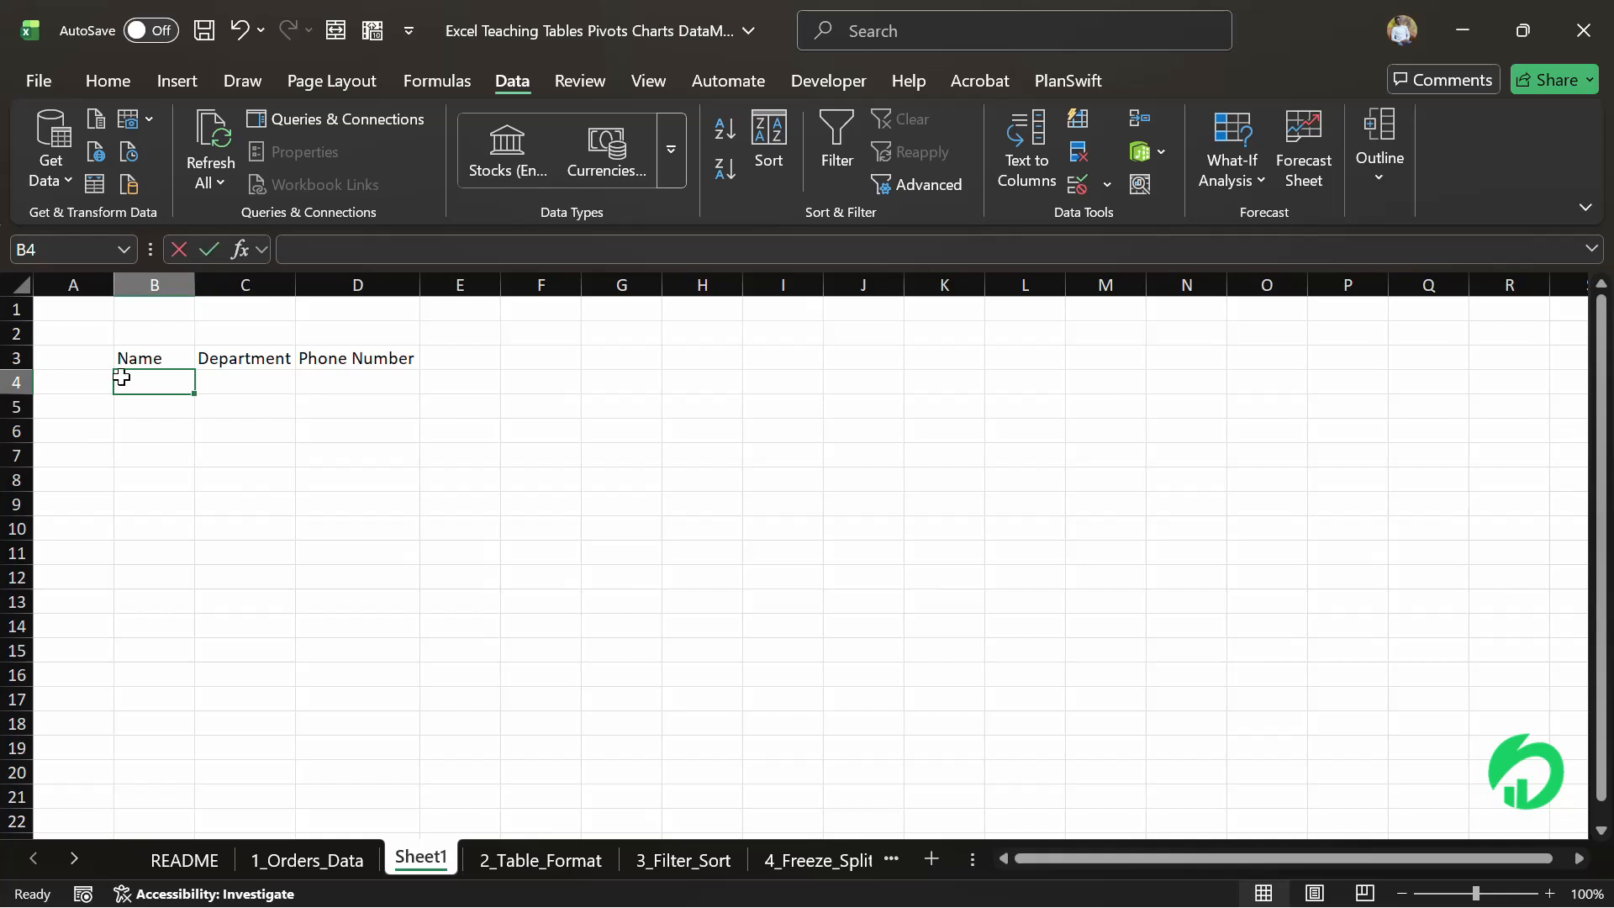
{"action": "type", "text": "jhsfs"}
{"action": "key", "text": "Return"}
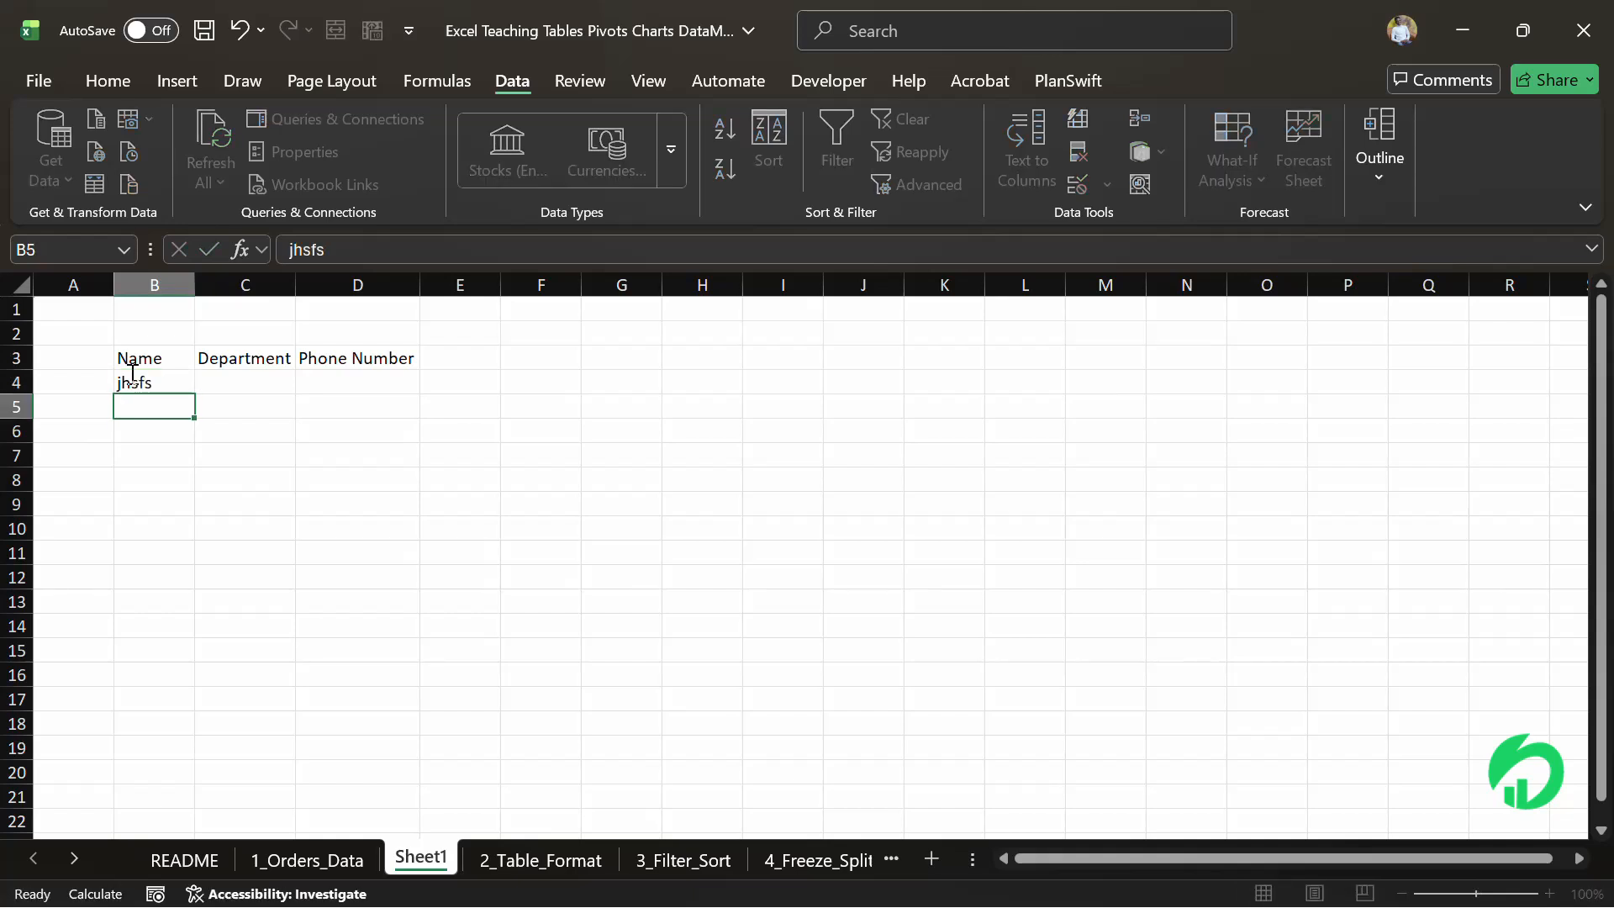
{"action": "type", "text": "suihzg"}
{"action": "key", "text": "Tab"}
Enter the department values gg in C4 and gd in C5, undoing an accidental overwrite of the header
{"action": "key", "text": "Up"}
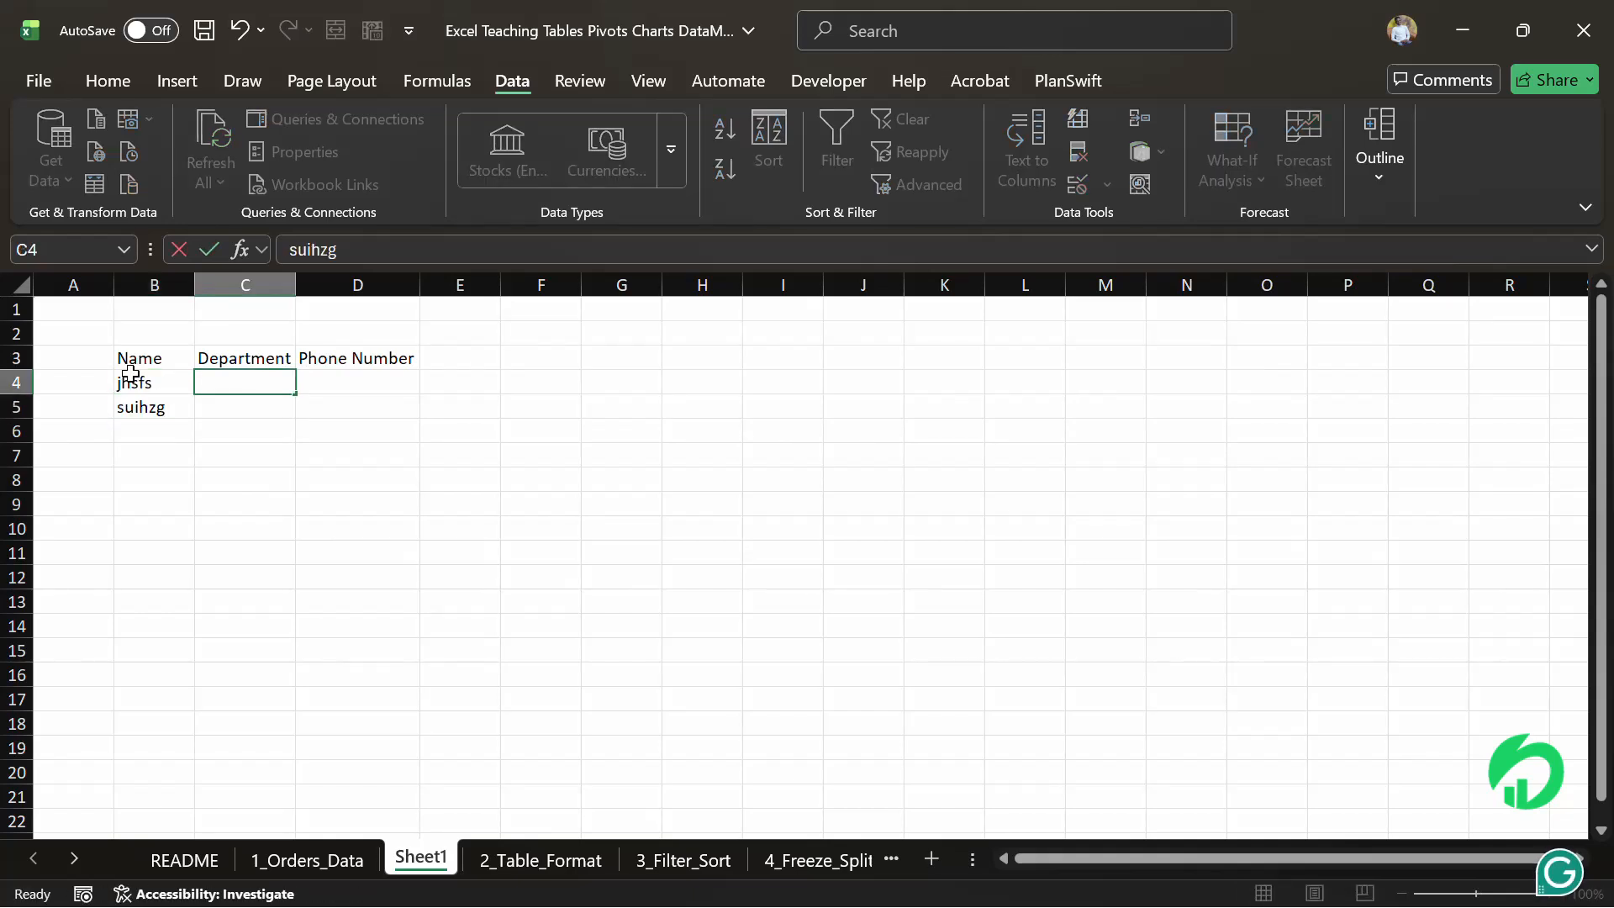
{"action": "type", "text": "gg"}
{"action": "key", "text": "Up"}
{"action": "type", "text": "a"}
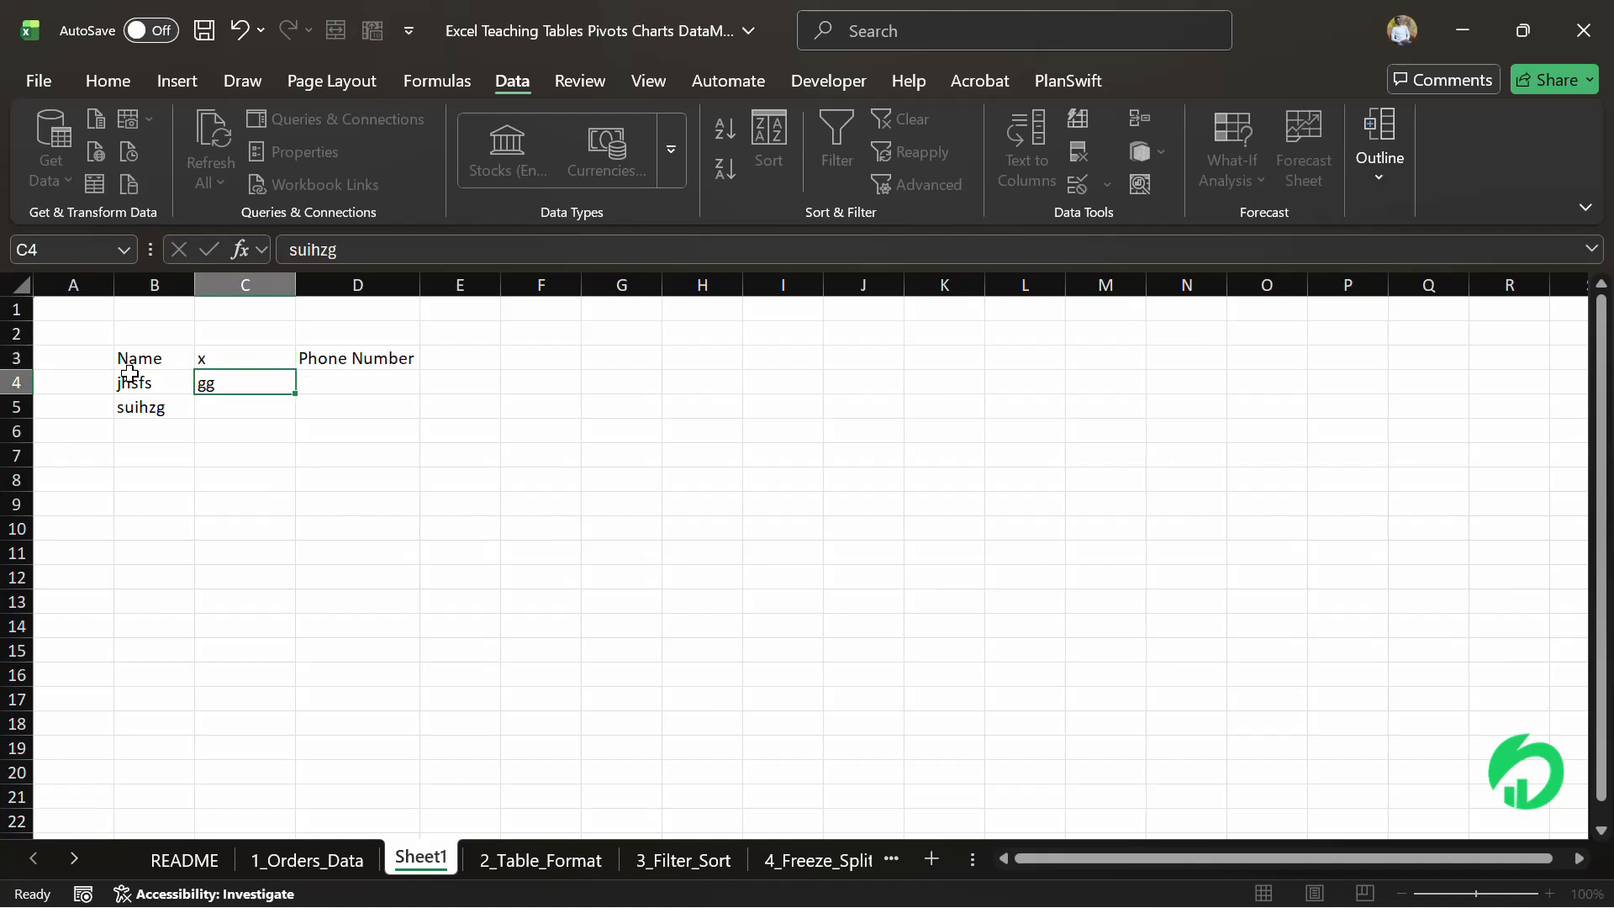
{"action": "key", "text": "Return"}
{"action": "key", "text": "ctrl+z"}
{"action": "key", "text": "Down"}
{"action": "key", "text": "Down"}
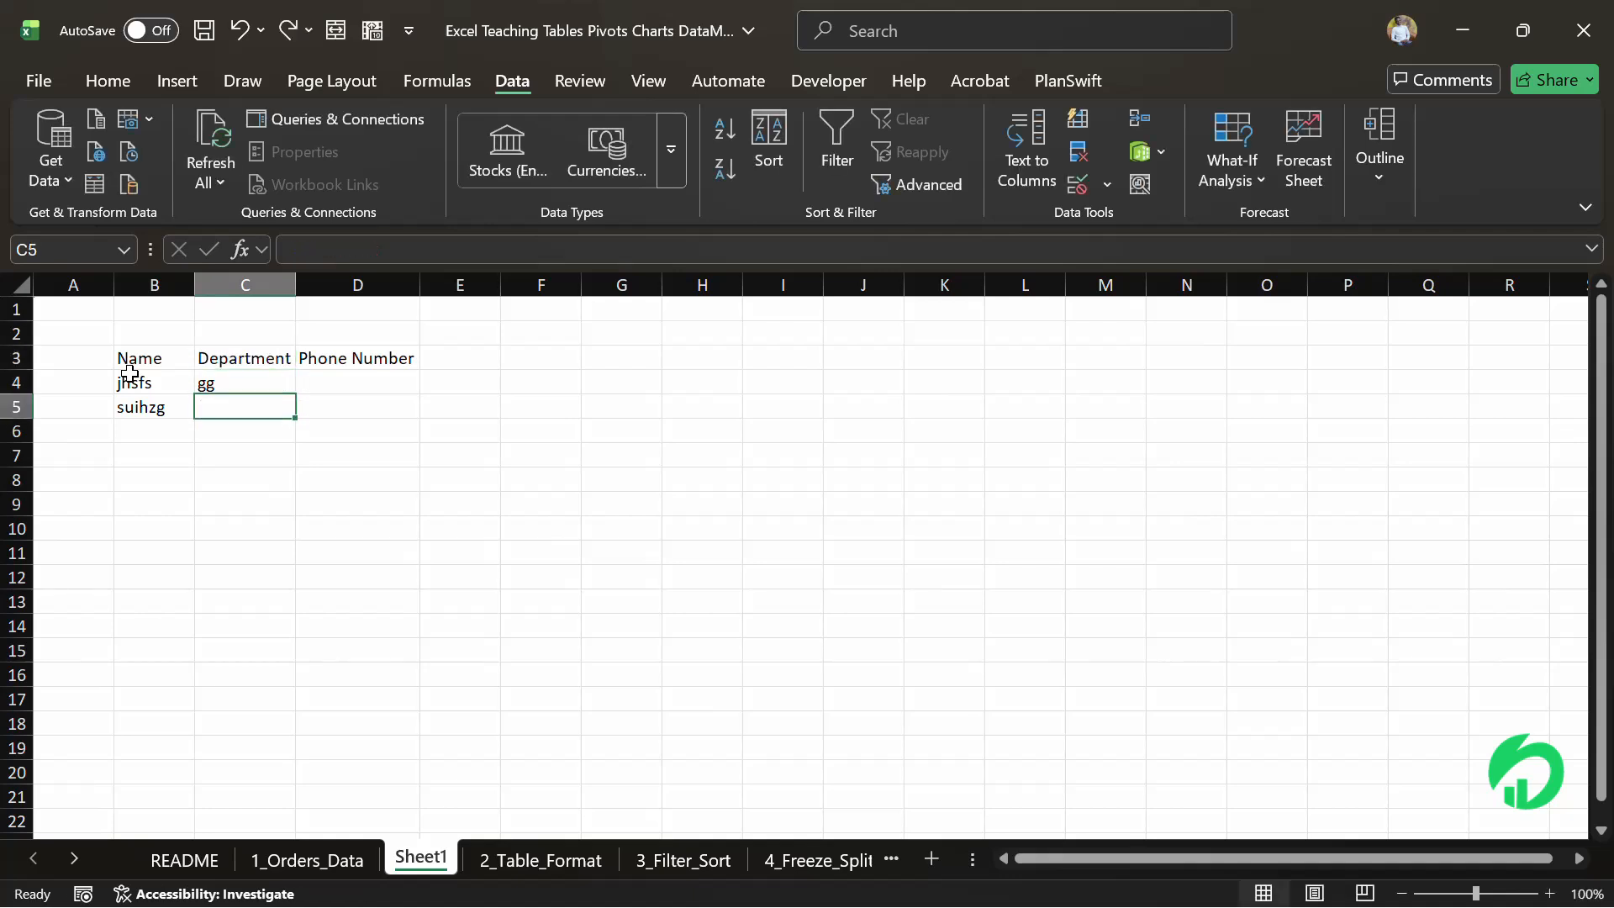
{"action": "type", "text": "gd"}
Enter two sample phone numbers in D4:D5 under Phone Number
{"action": "key", "text": "Tab"}
{"action": "key", "text": "Up"}
{"action": "type", "text": "5687"}
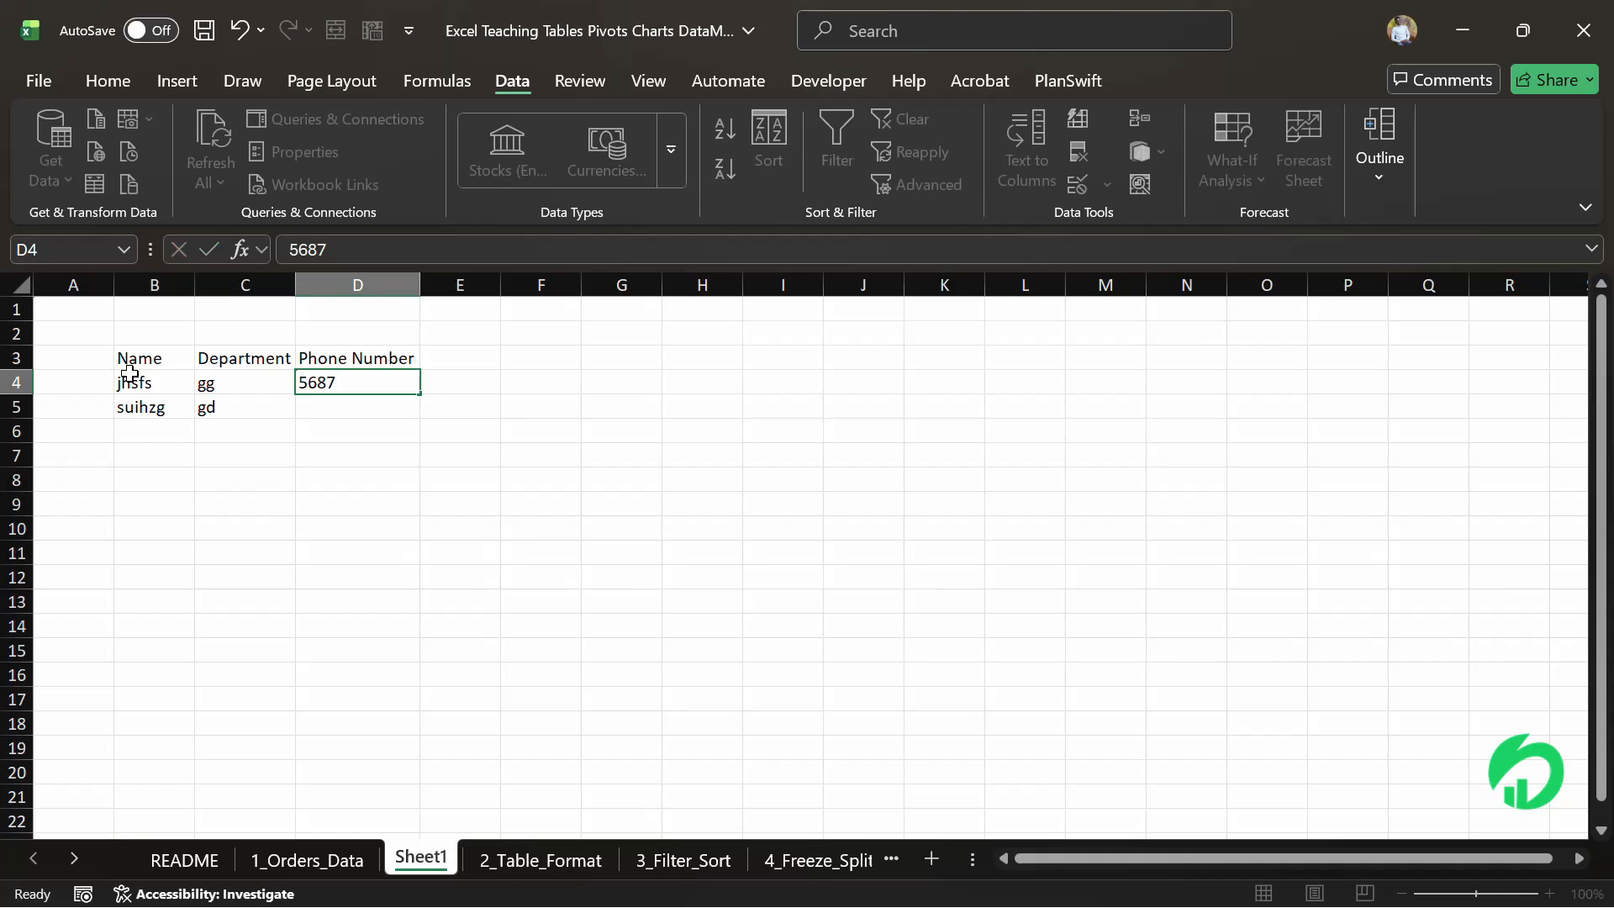
{"action": "key", "text": "Return"}
{"action": "type", "text": "454"}
{"action": "key", "text": "Return"}
{"action": "key", "text": "Down"}
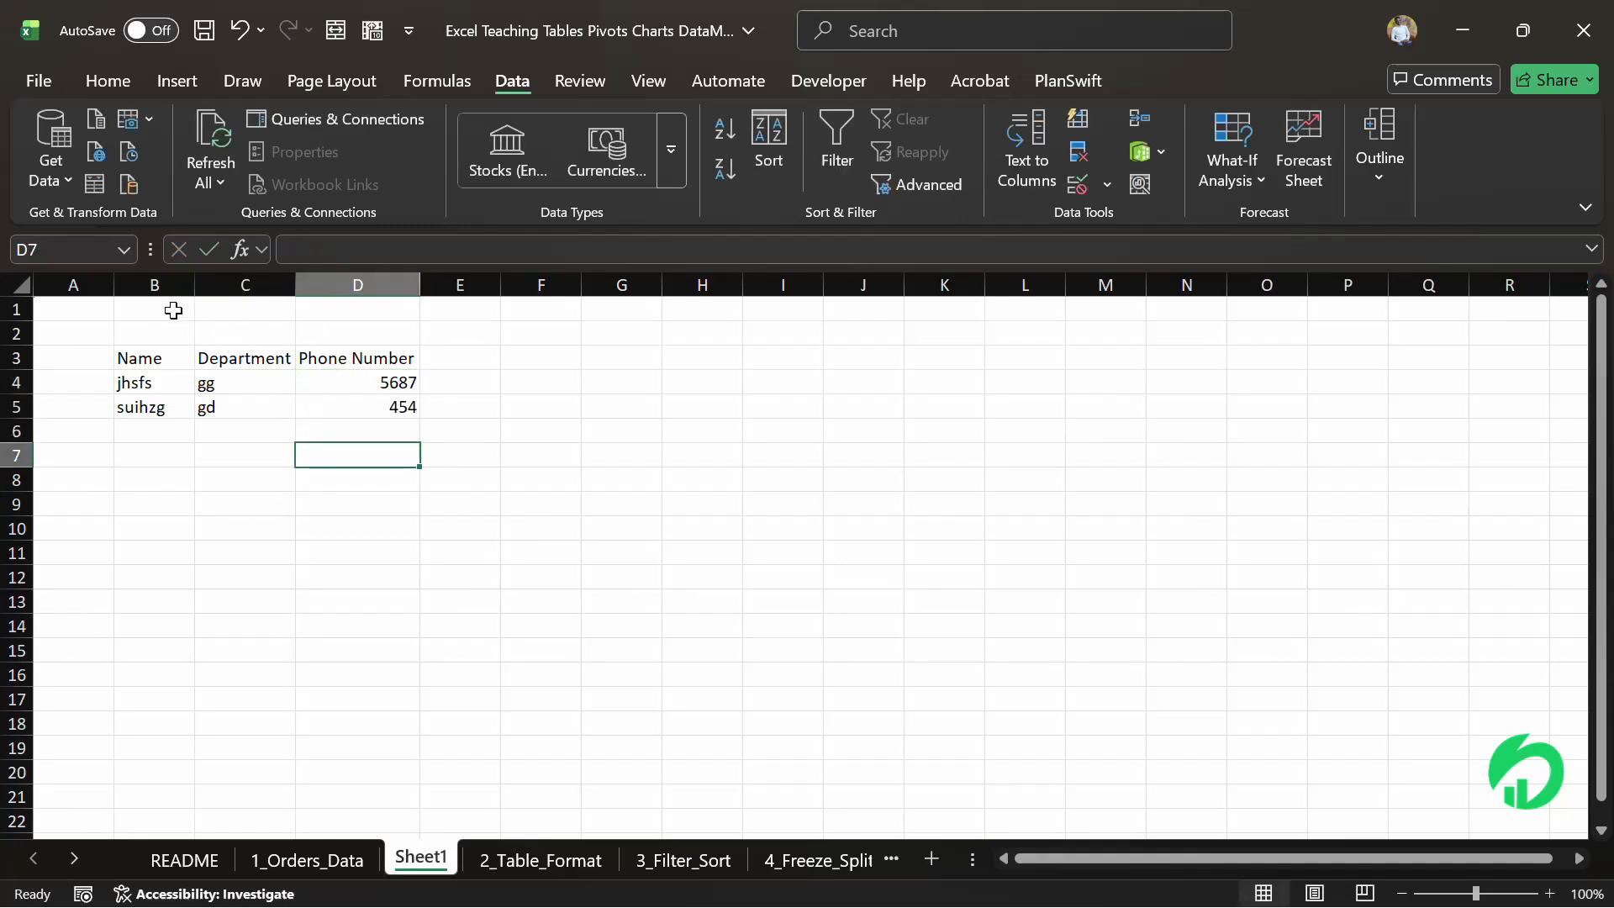
Return to the 1_Orders_Data sheet
{"action": "left_click", "coordinate": [132, 354]}
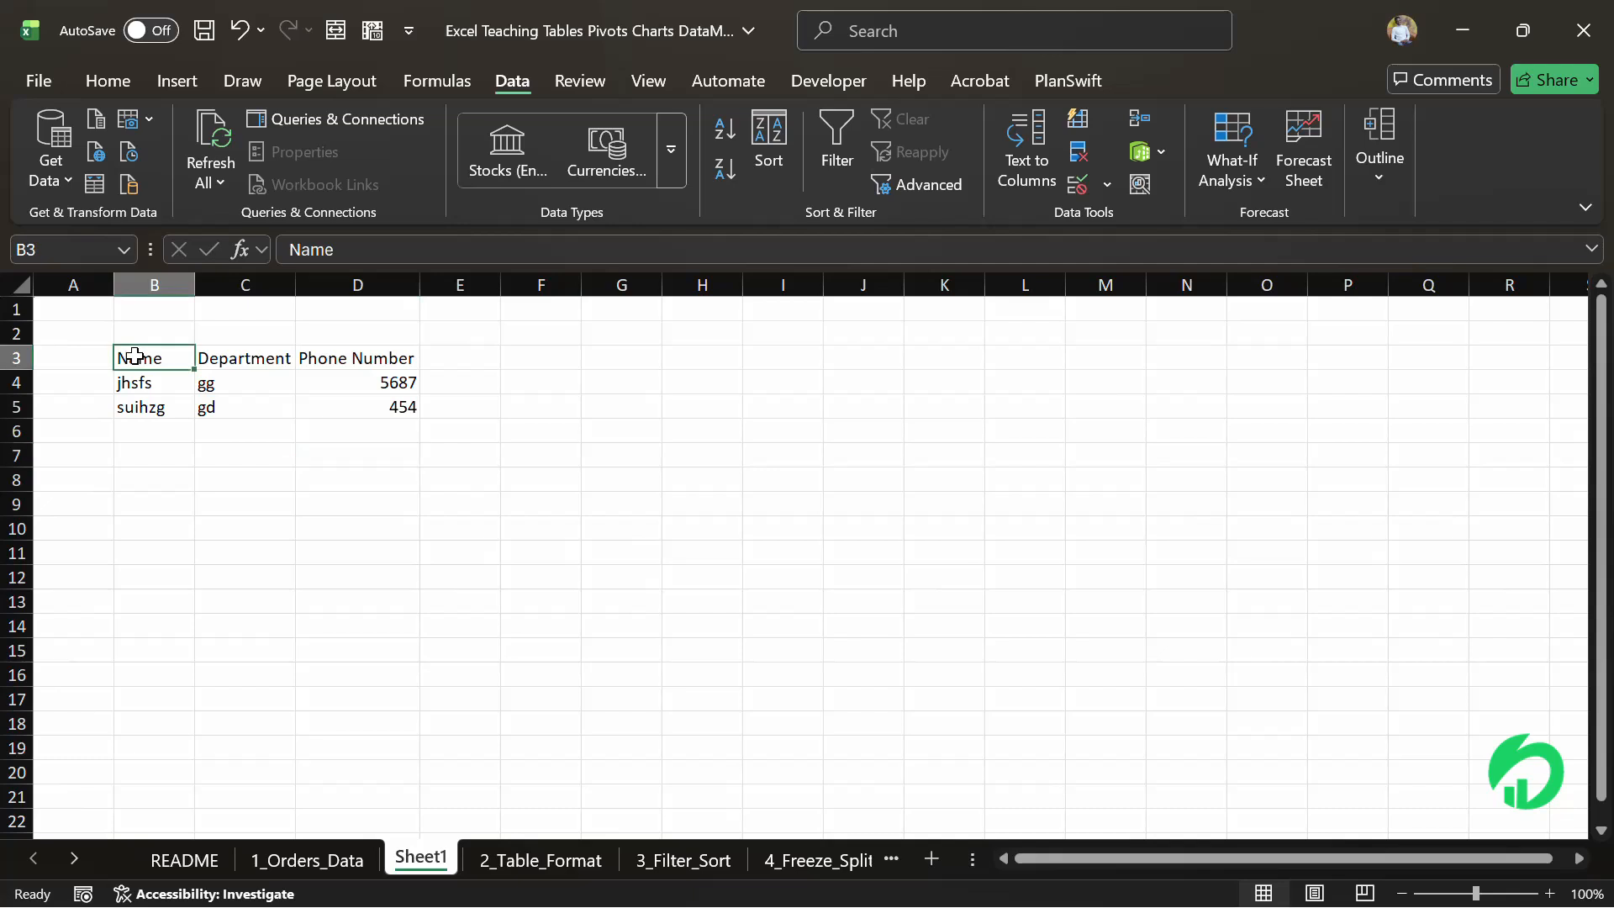
{"action": "left_click", "coordinate": [213, 405]}
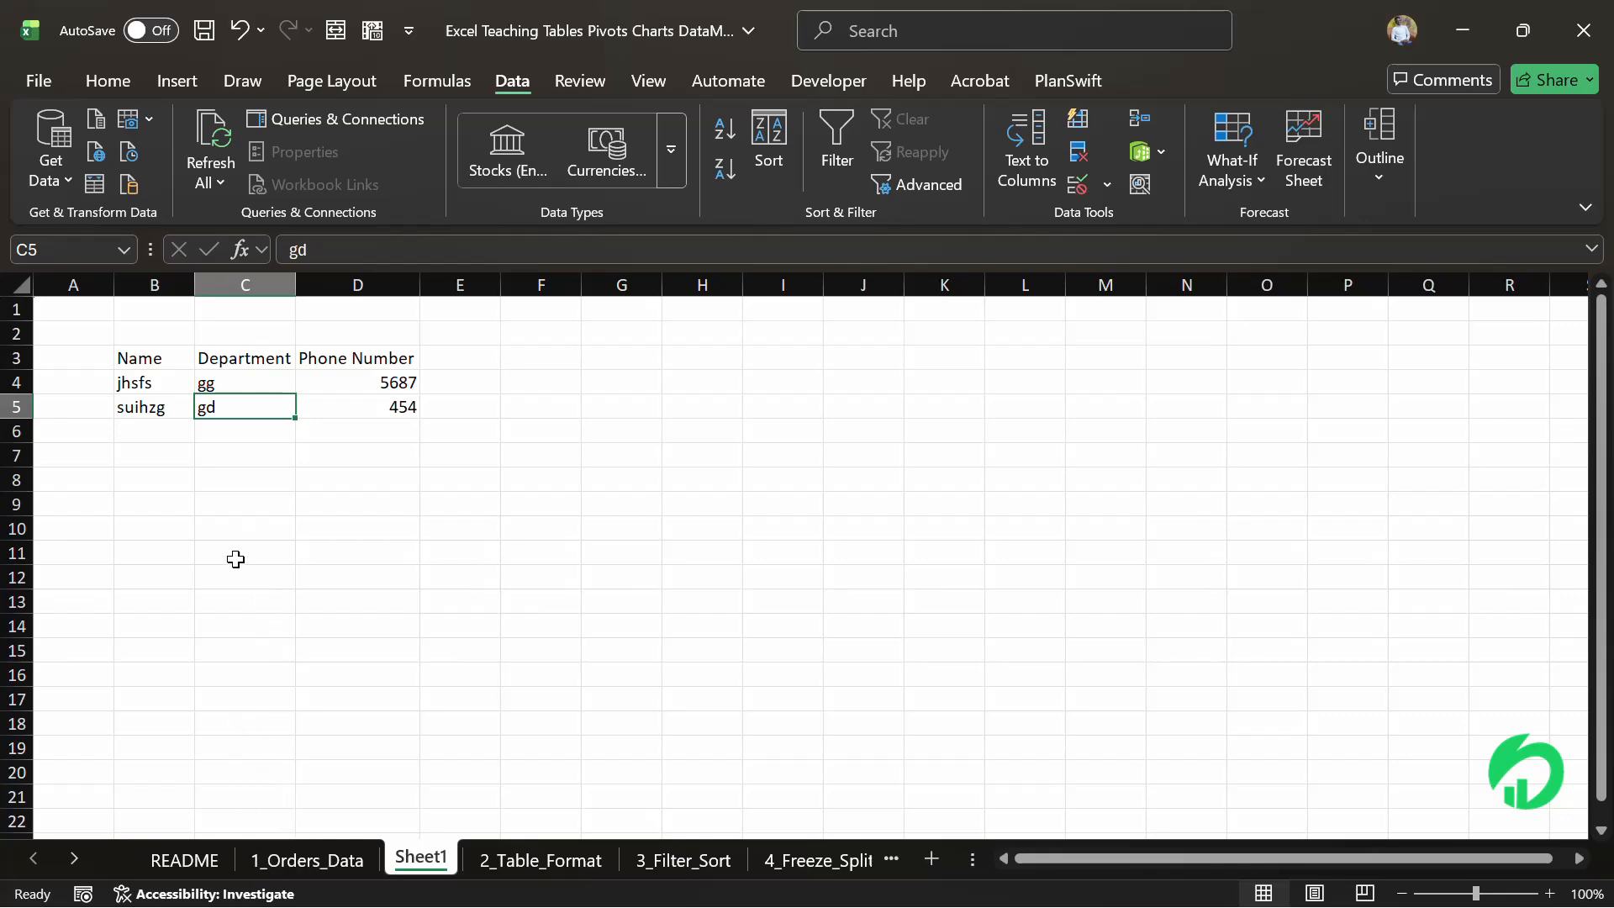
{"action": "left_click", "coordinate": [281, 856]}
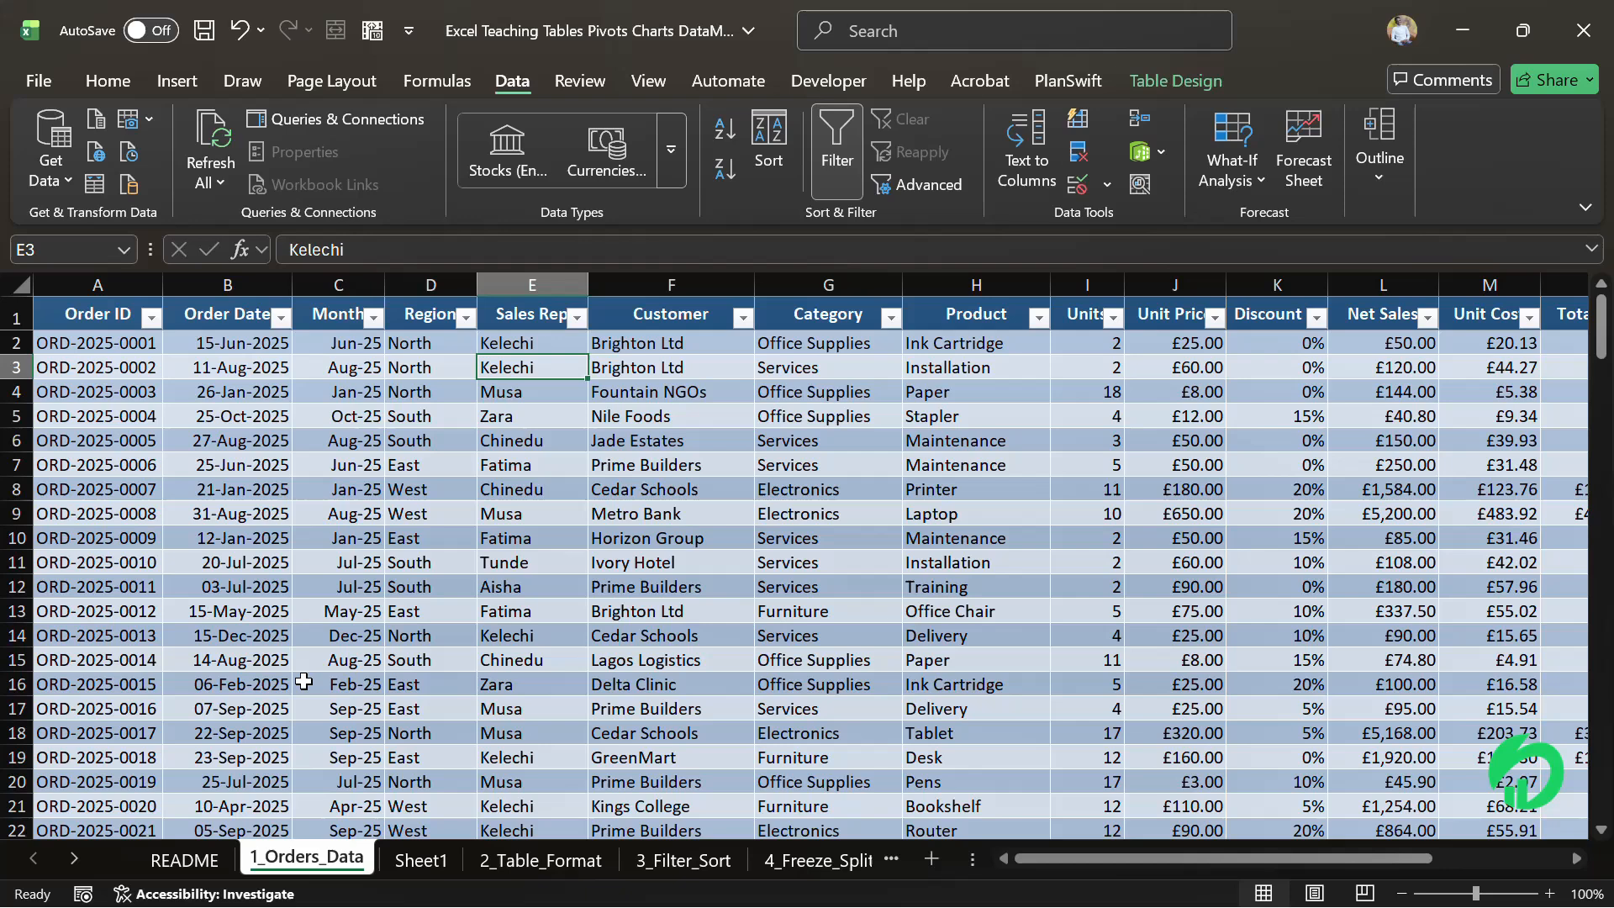
Return to Sheet1 and enter a comma-separated three-part full name in G6
{"action": "left_click", "coordinate": [411, 861]}
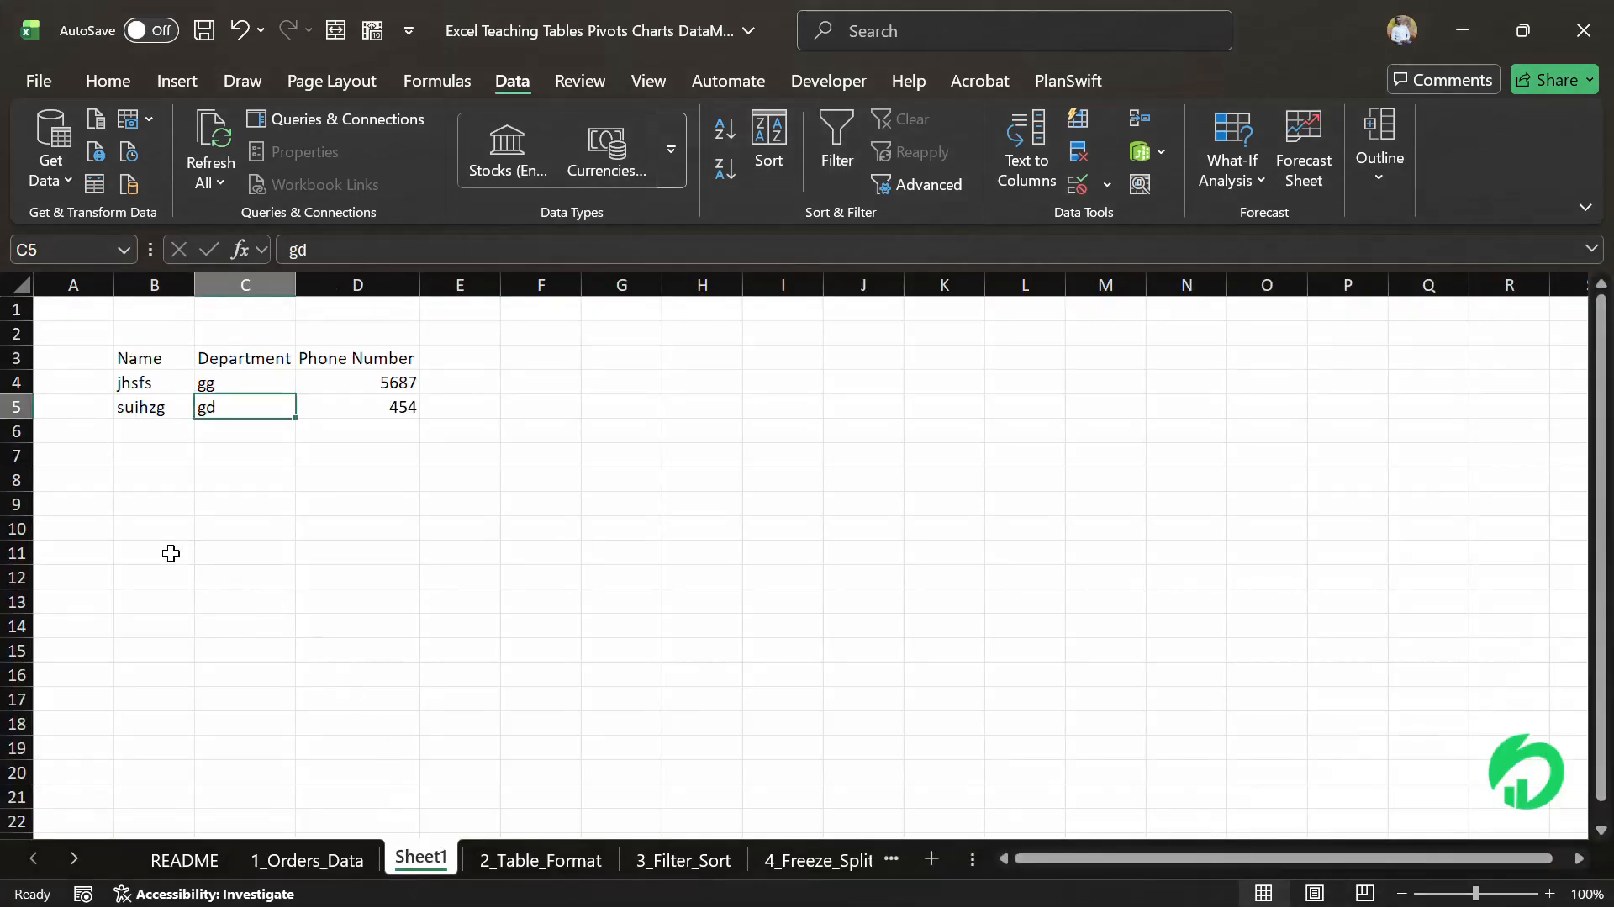
{"action": "left_click", "coordinate": [171, 554]}
{"action": "left_click", "coordinate": [636, 436]}
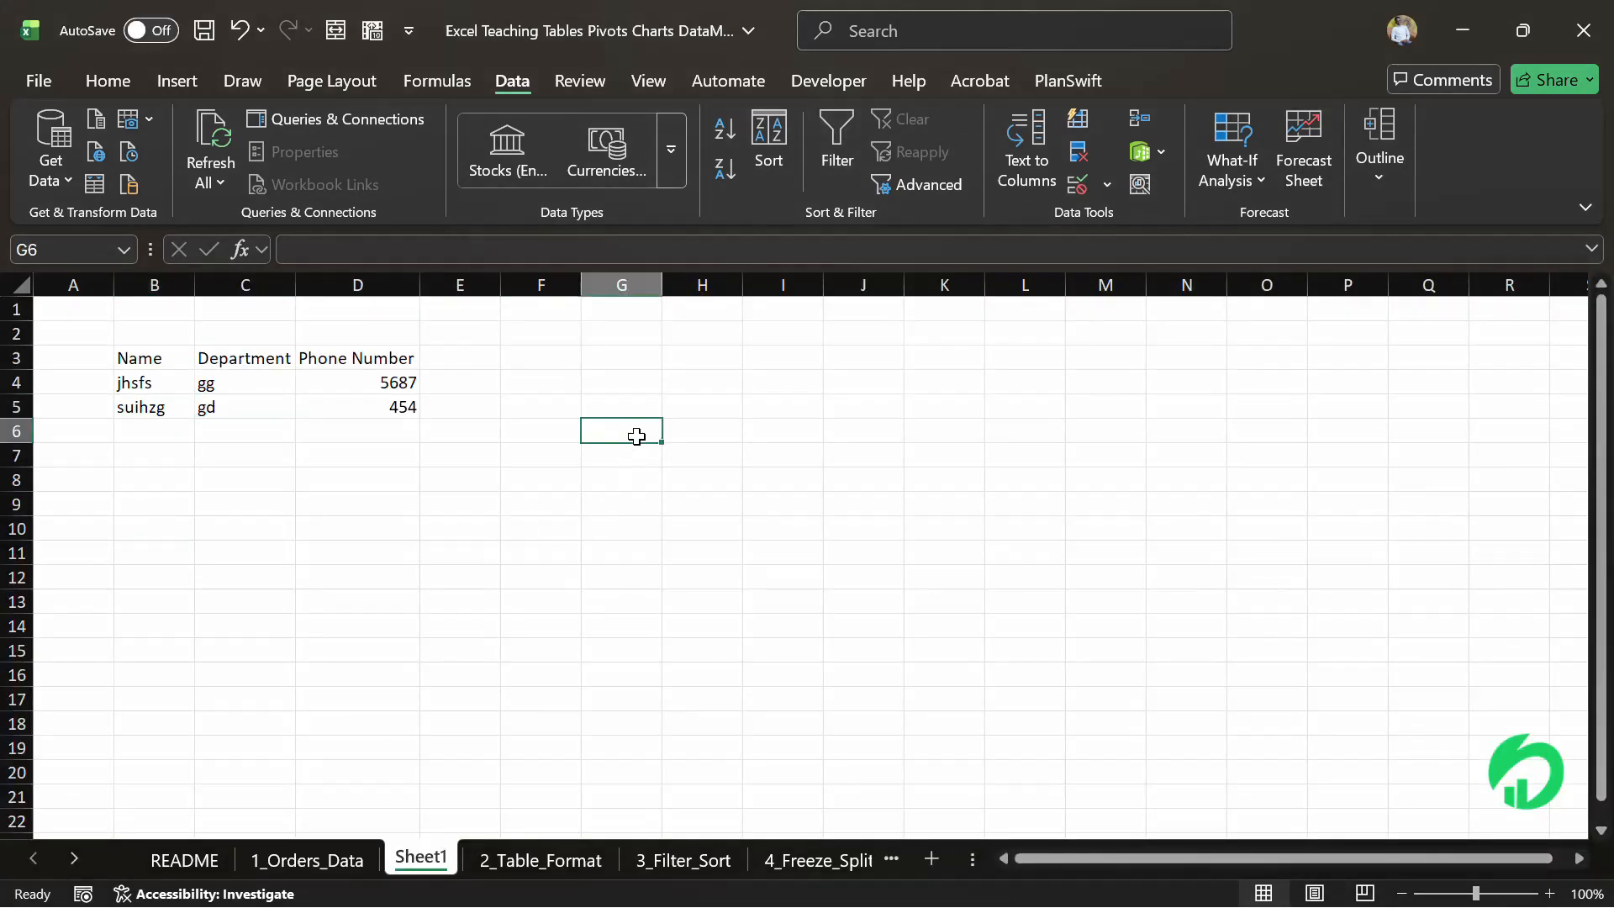
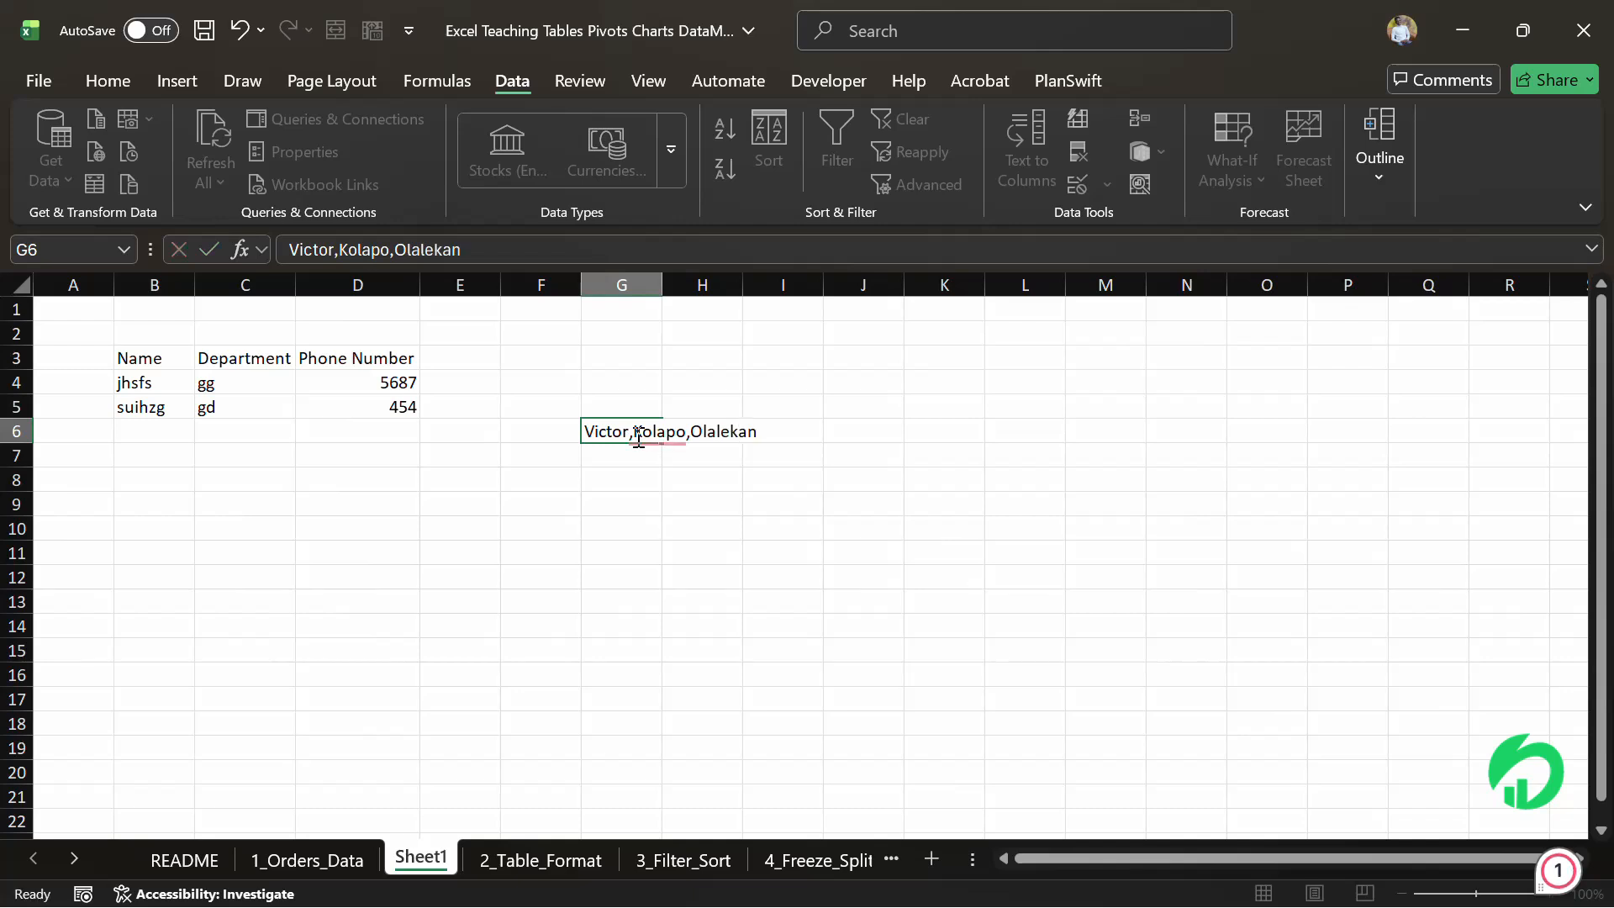
{"action": "key", "text": "Return"}
Enter the sample text txt in B10
{"action": "left_click", "coordinate": [485, 478]}
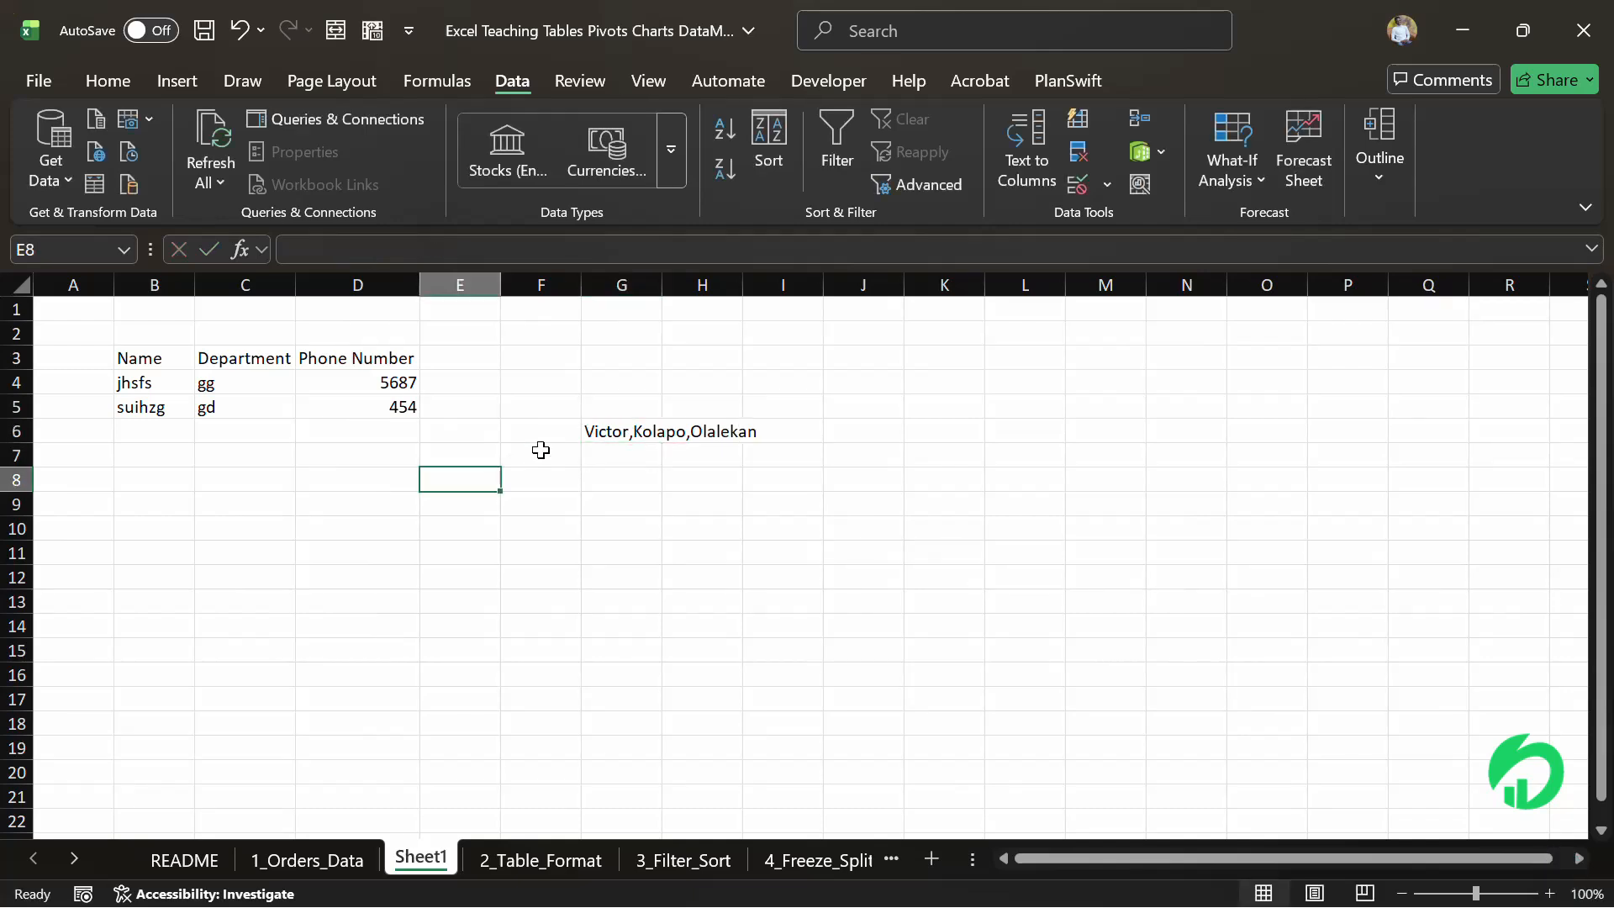
{"action": "left_click", "coordinate": [609, 428]}
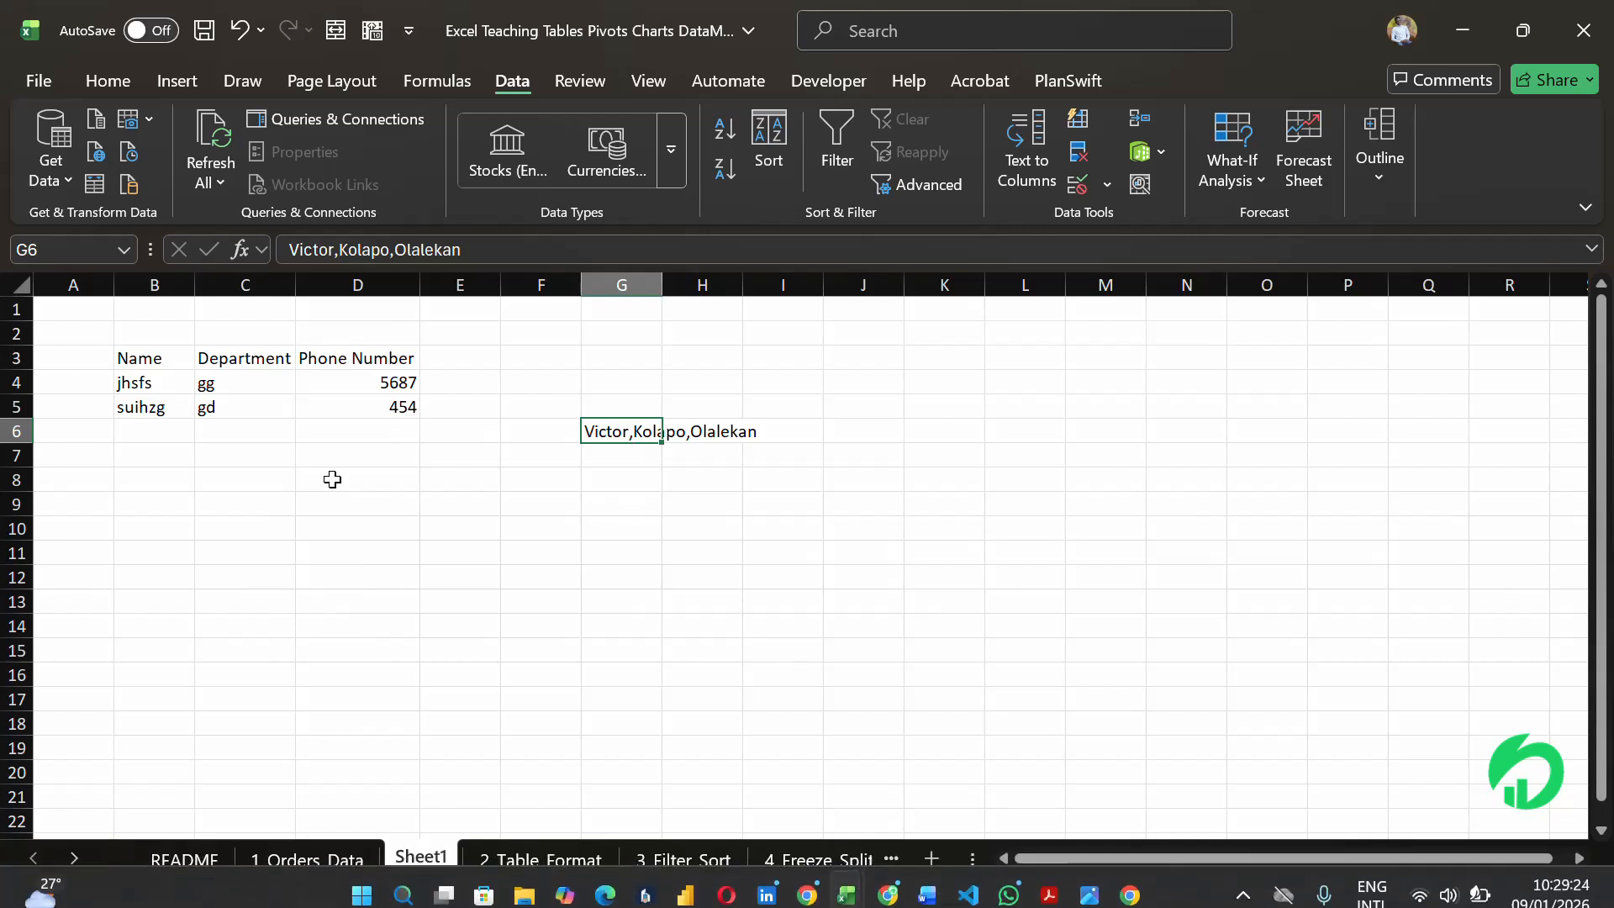
{"action": "left_click", "coordinate": [184, 539]}
{"action": "type", "text": "txt"}
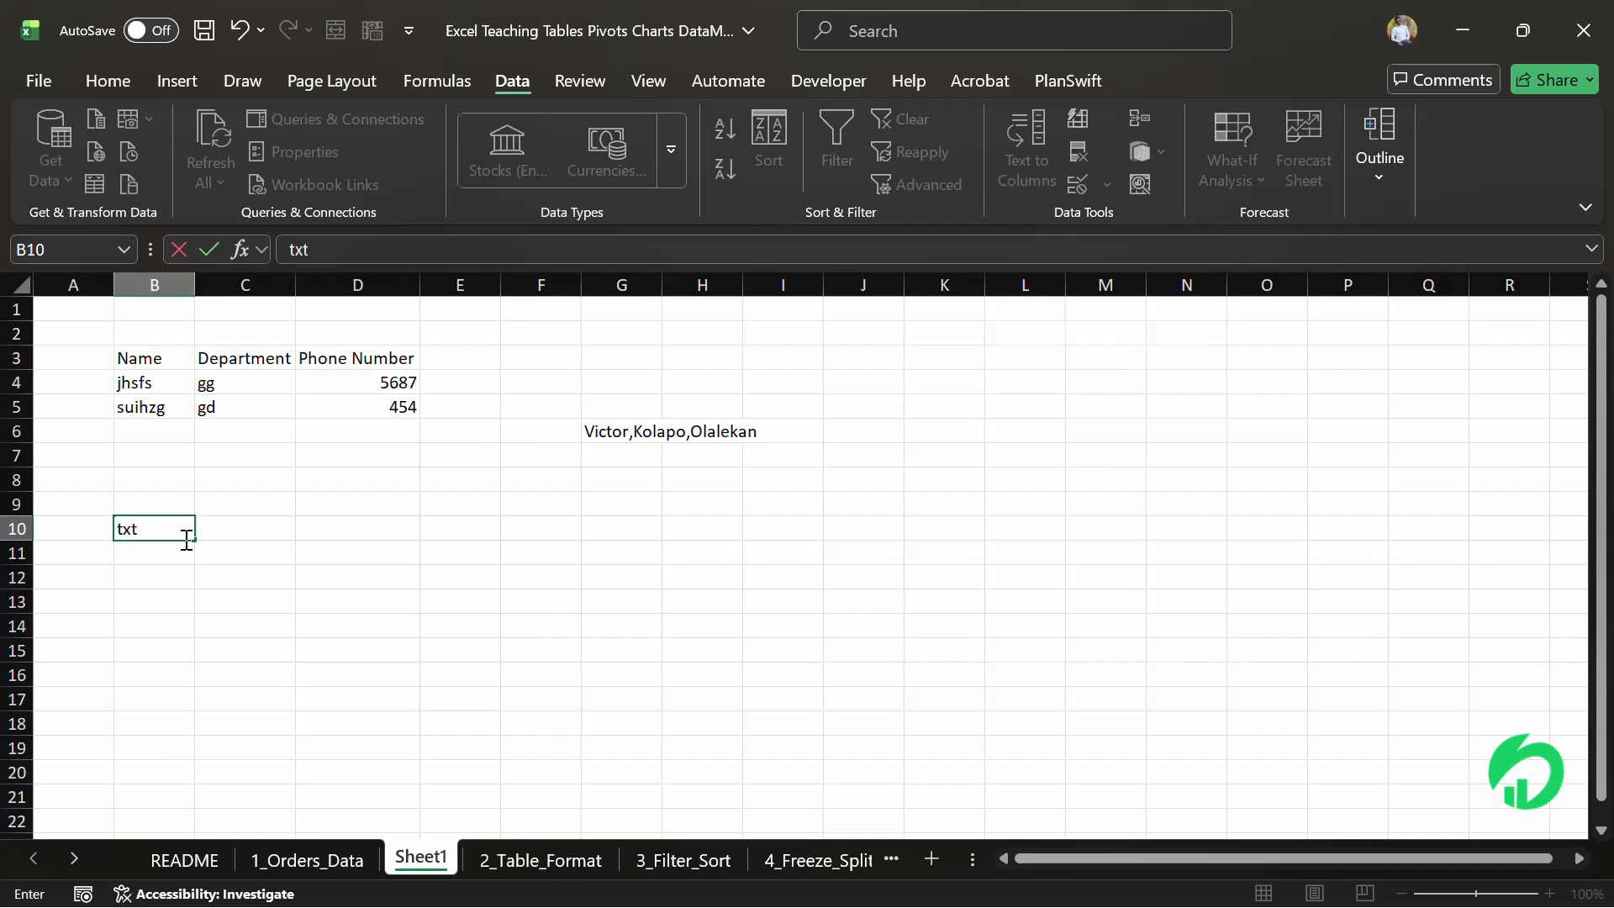
{"action": "key", "text": "Return"}
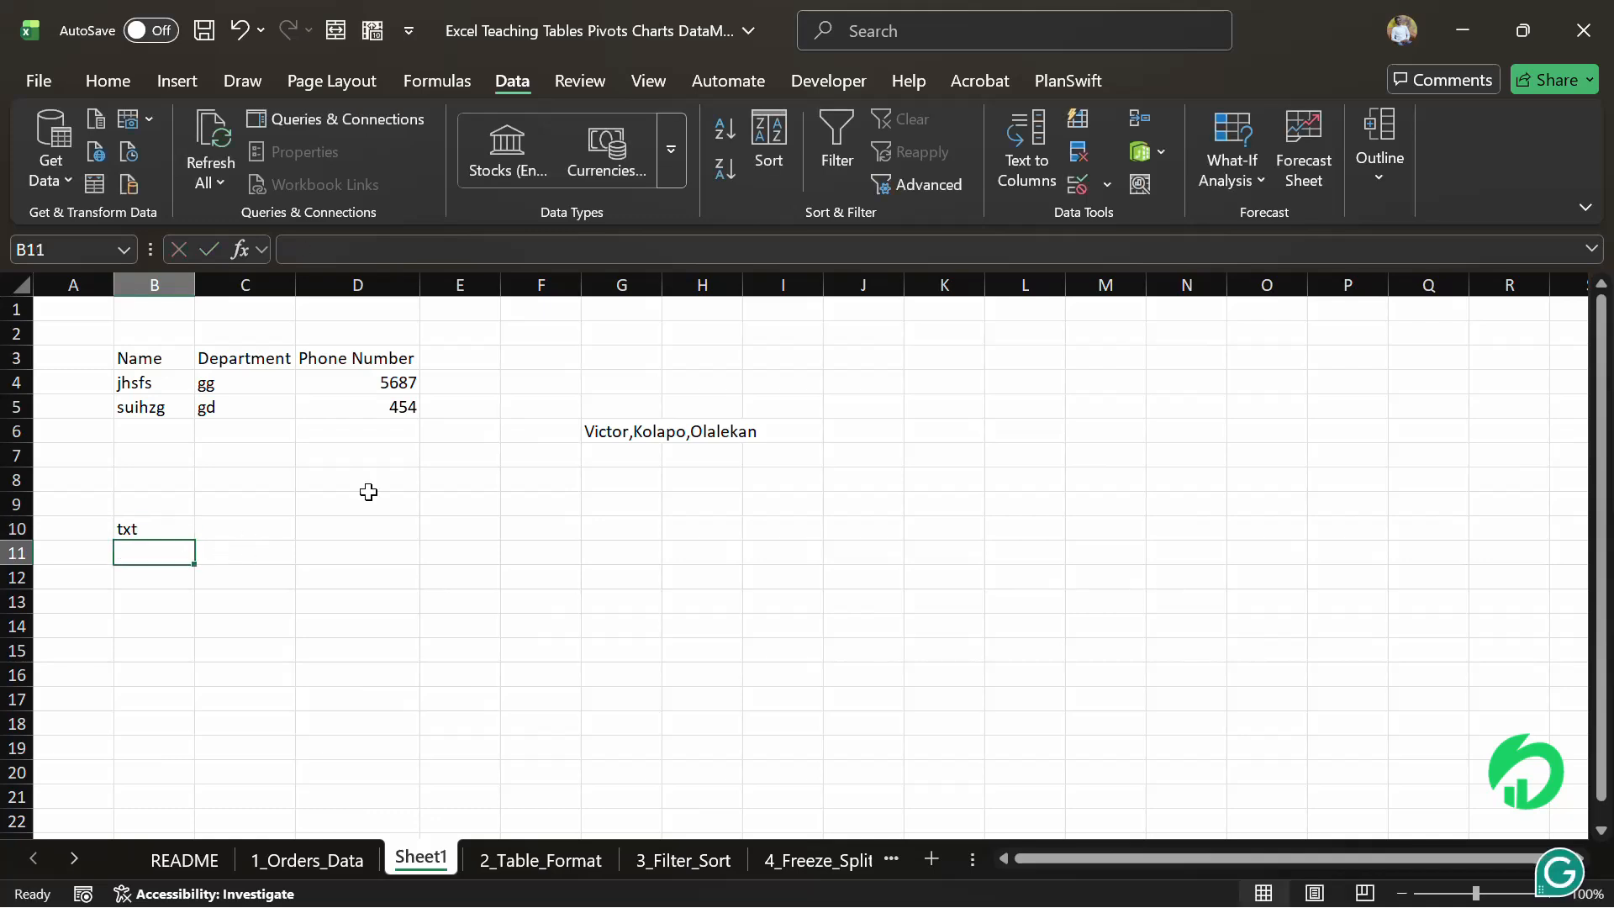
Split the name in G6 into separate columns with Text to Columns, using Delimited with Comma as the only delimiter
{"action": "left_click", "coordinate": [618, 428]}
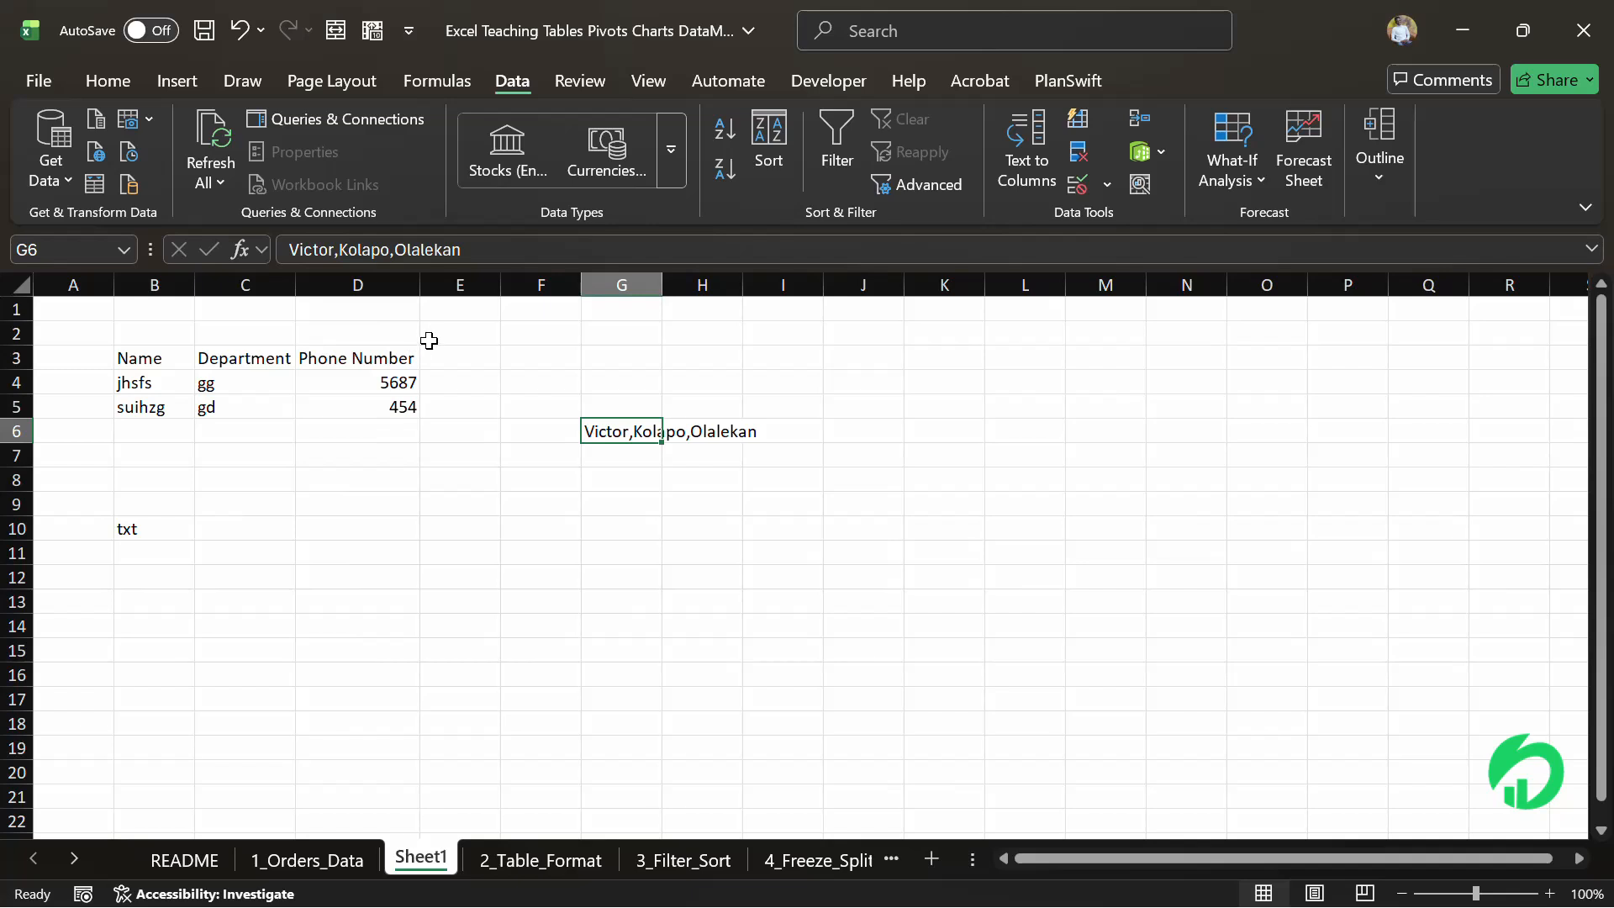
{"action": "mouse_move", "coordinate": [505, 904]}
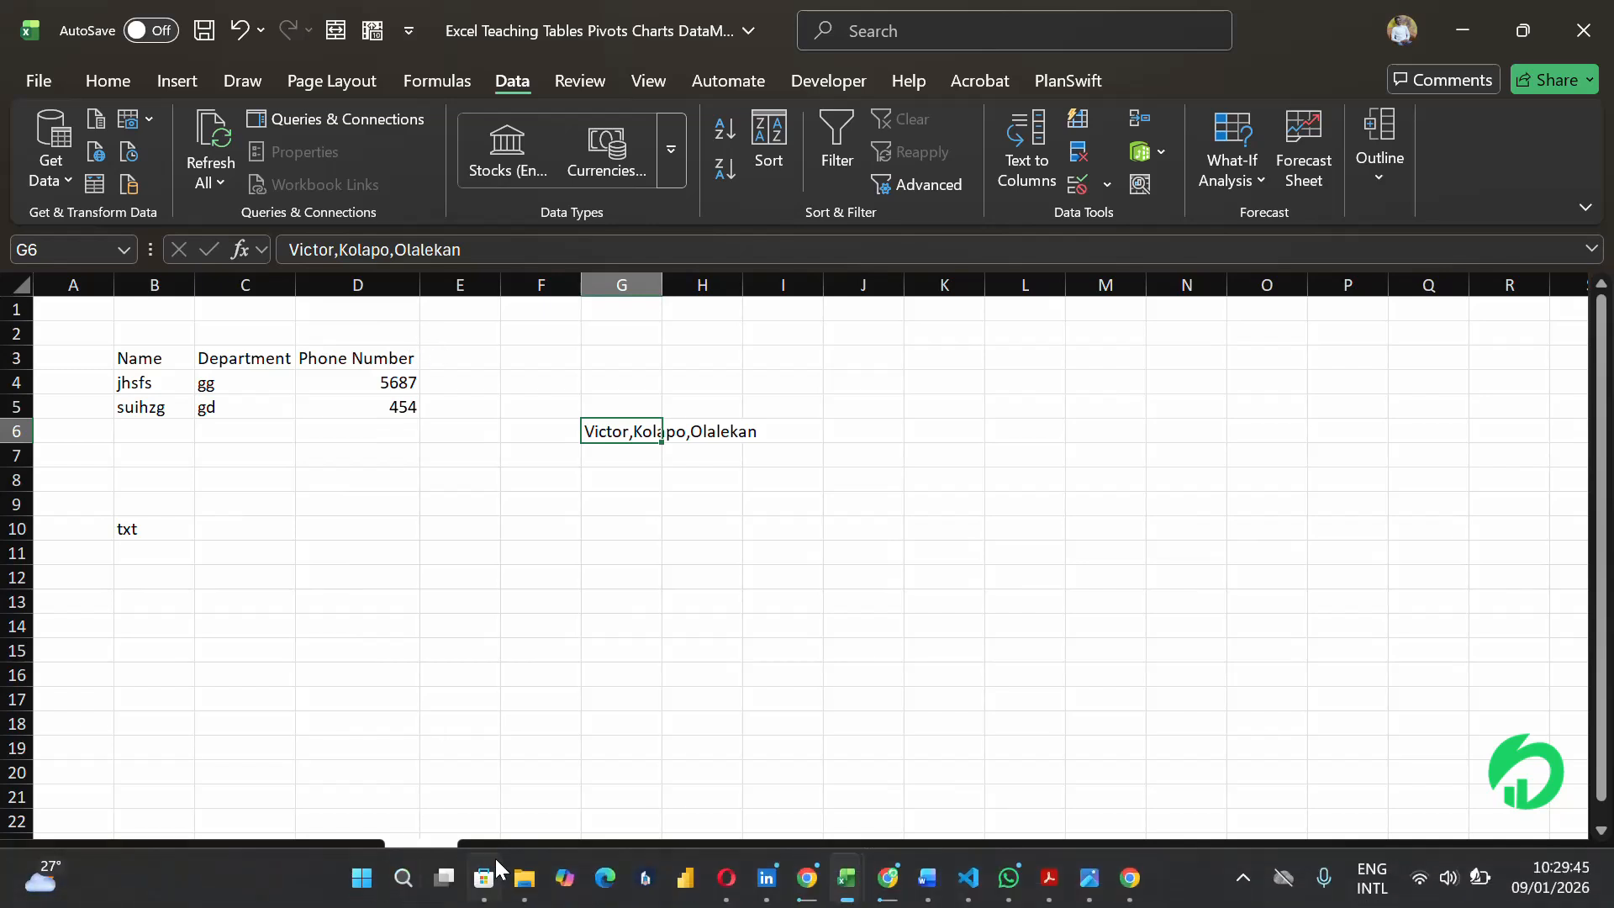
{"action": "left_click", "coordinate": [368, 871]}
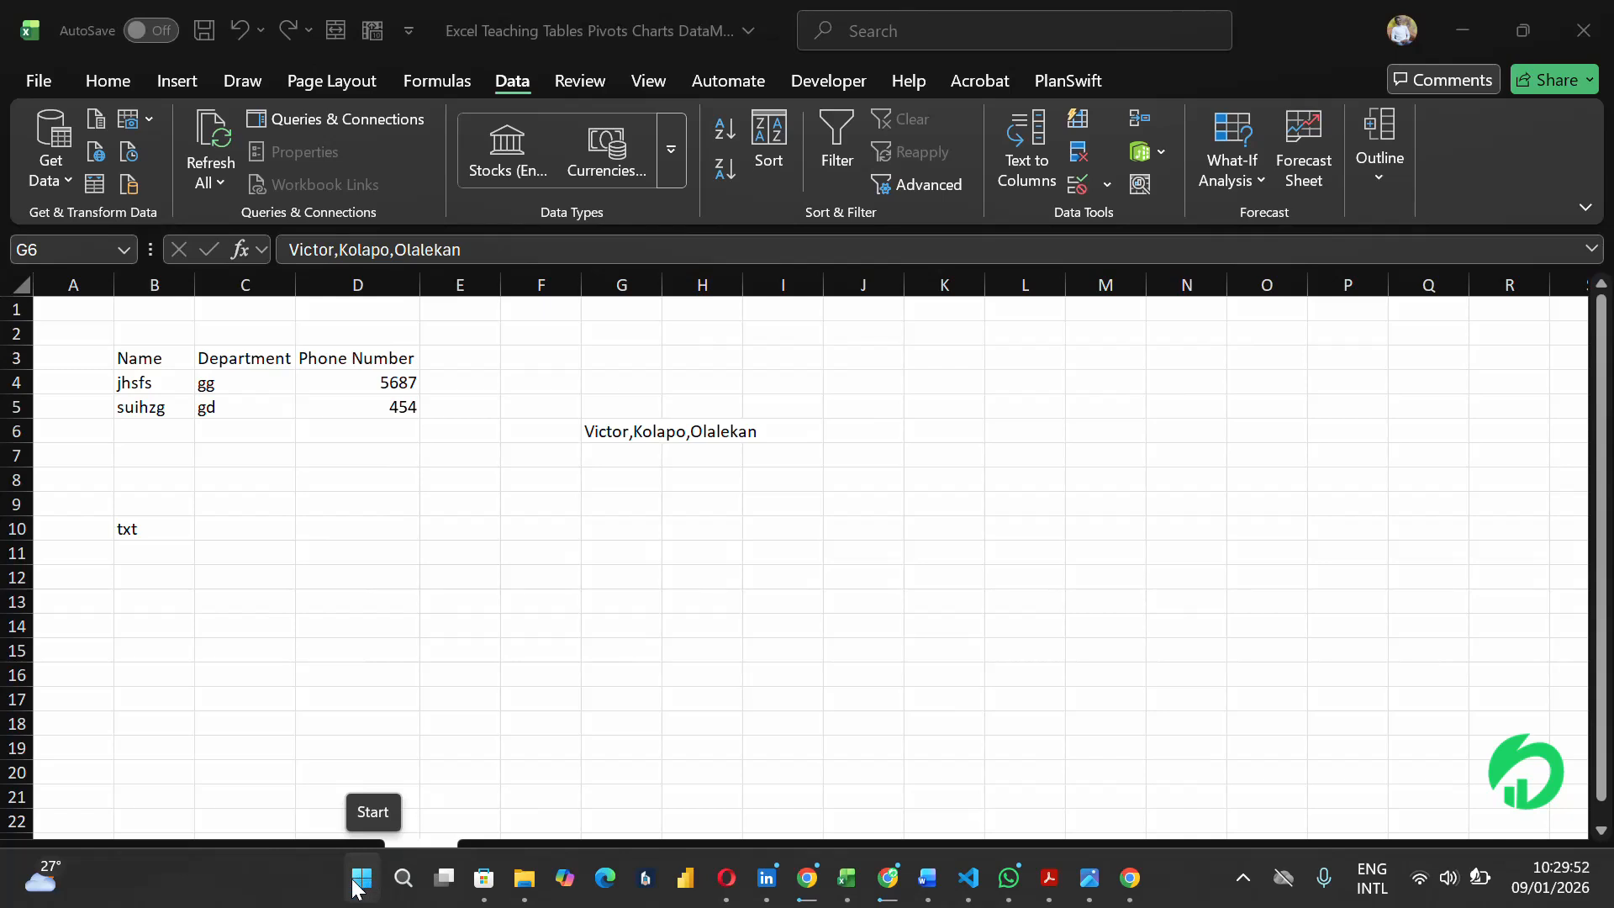
{"action": "left_click", "coordinate": [358, 883]}
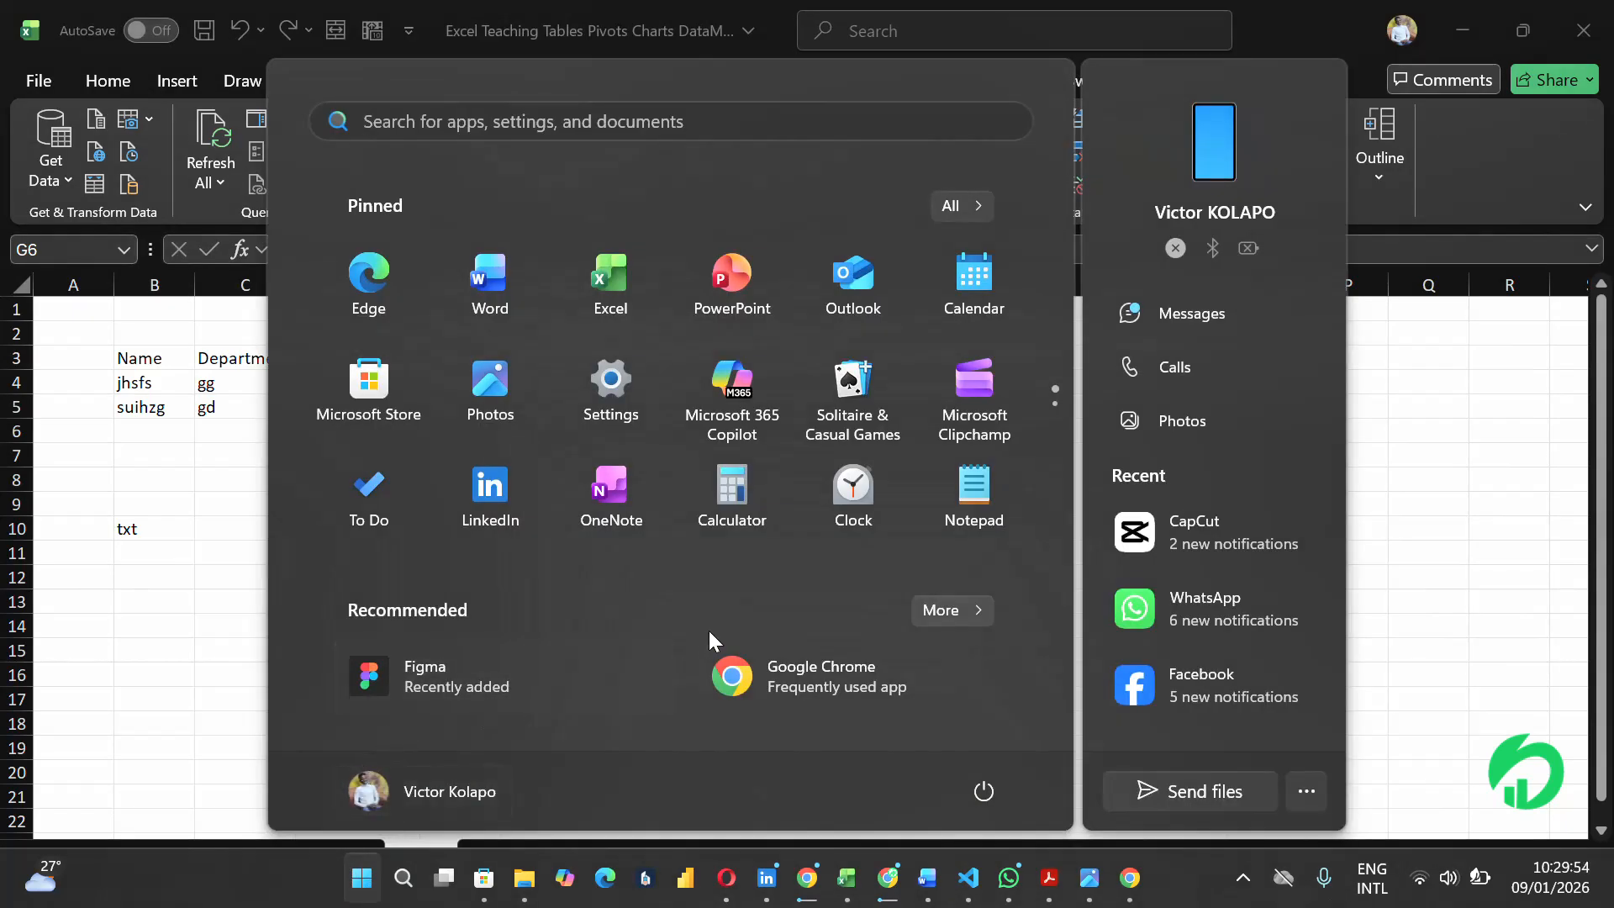
{"action": "left_click", "coordinate": [187, 558]}
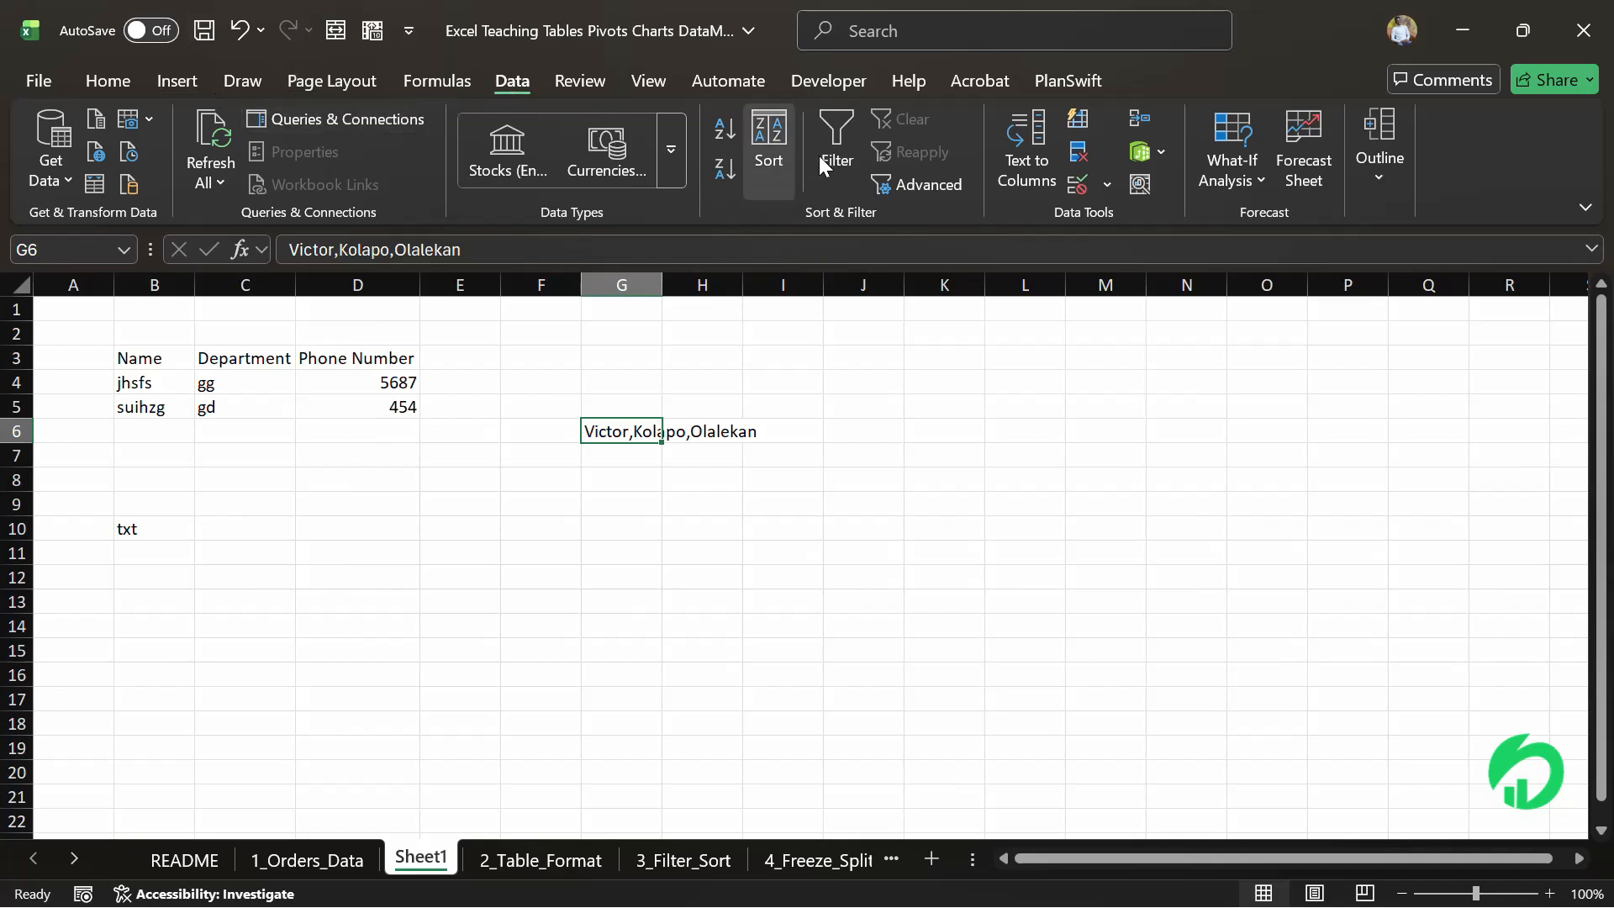
{"action": "left_click", "coordinate": [1036, 145]}
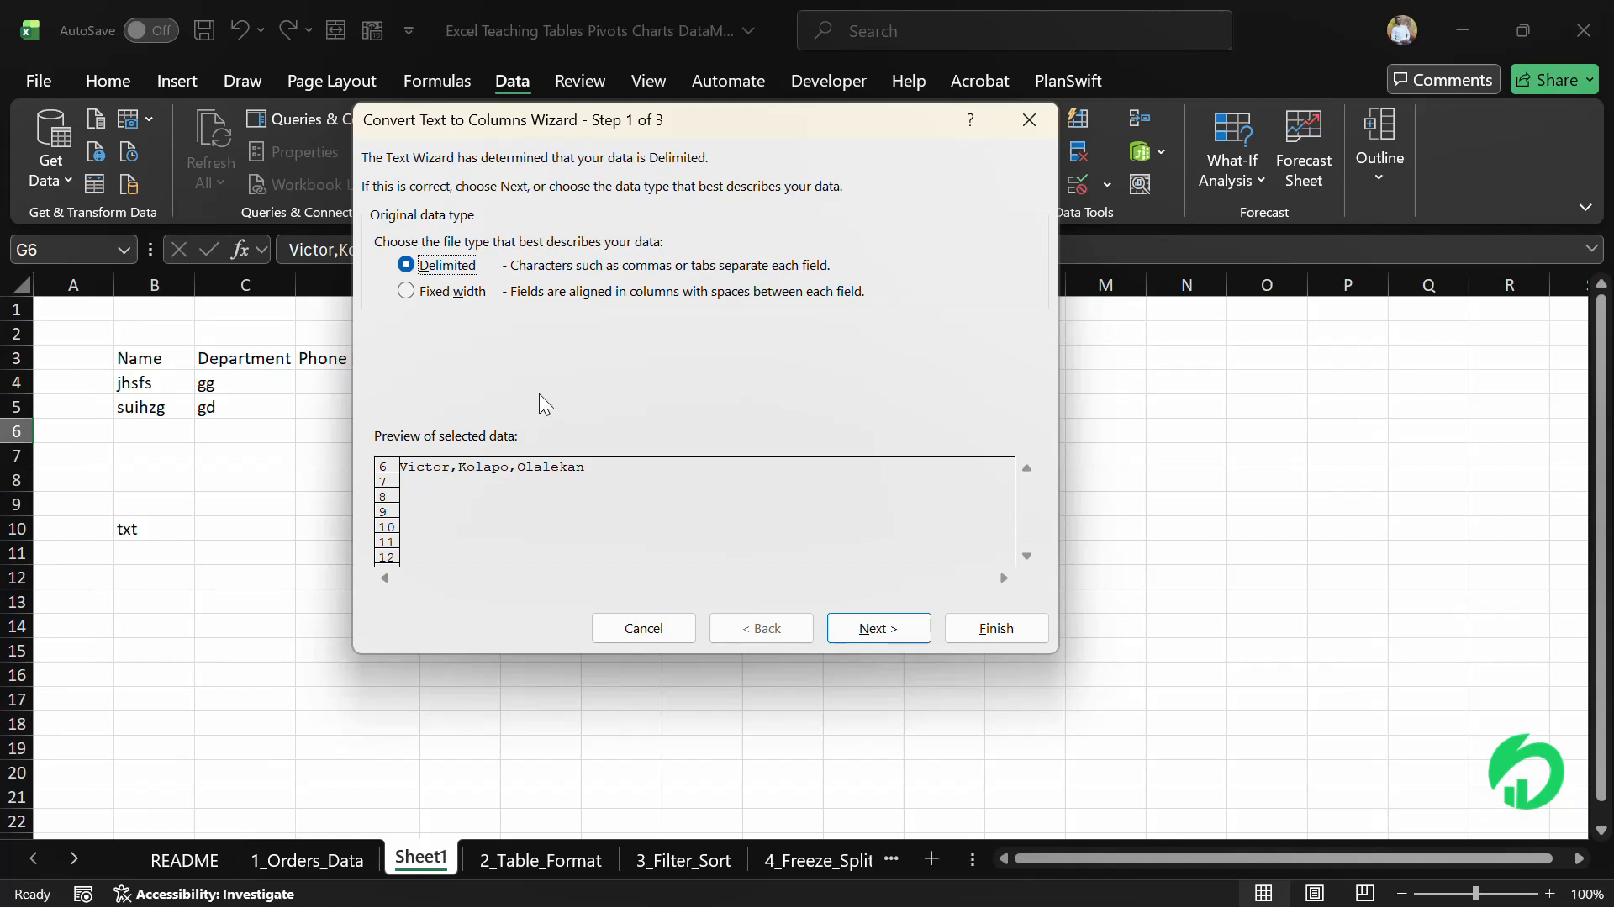
{"action": "left_click", "coordinate": [874, 629]}
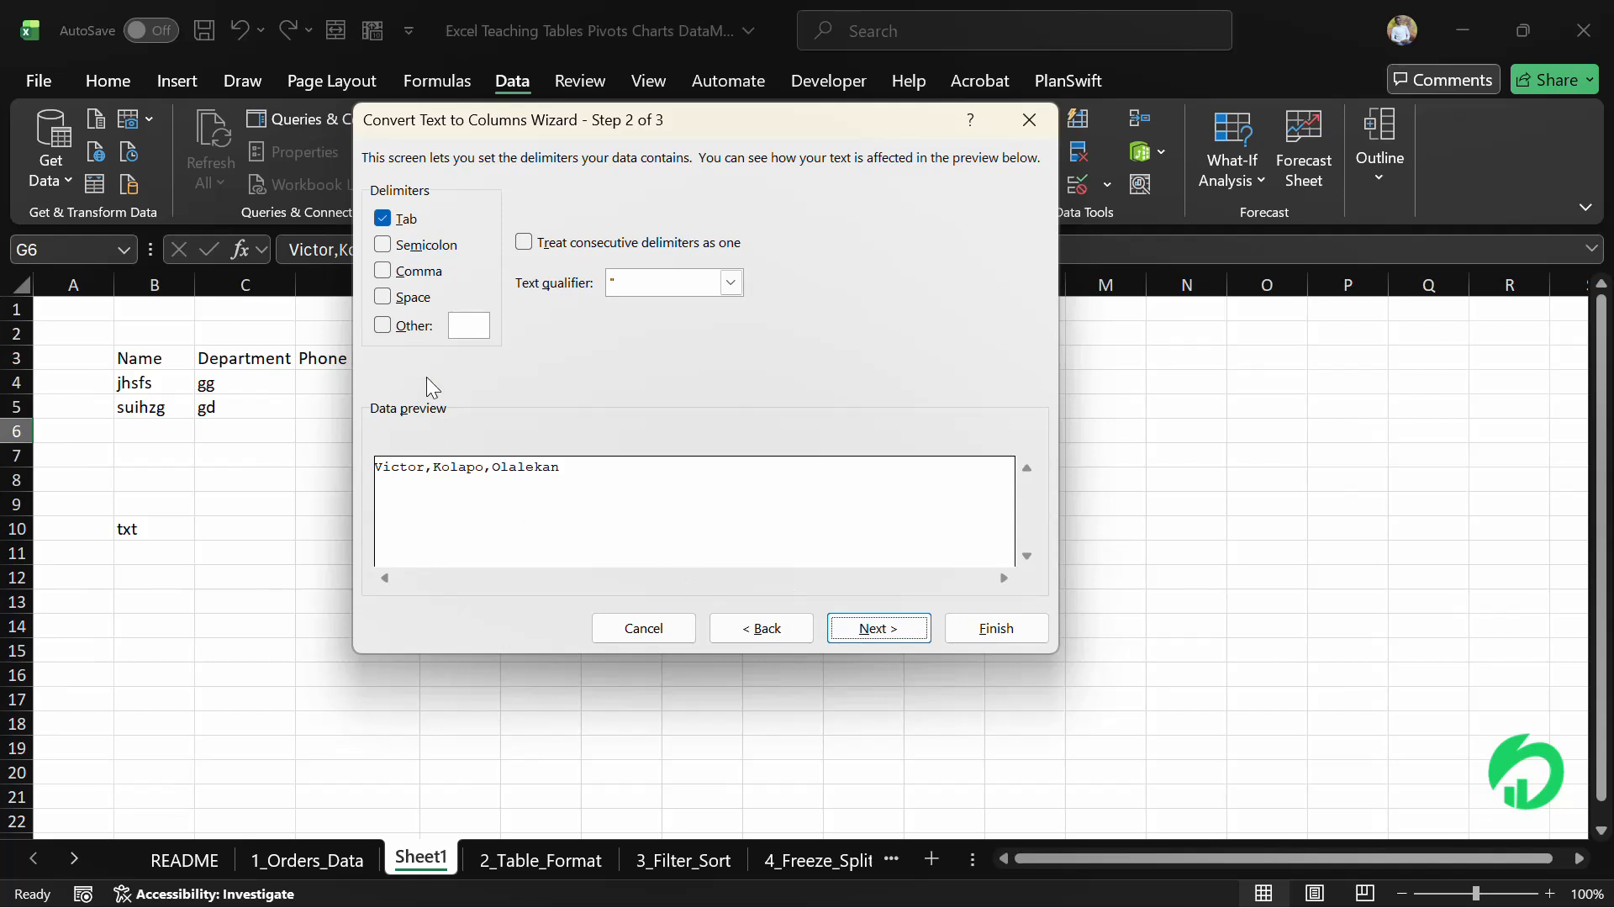
{"action": "left_click", "coordinate": [383, 219]}
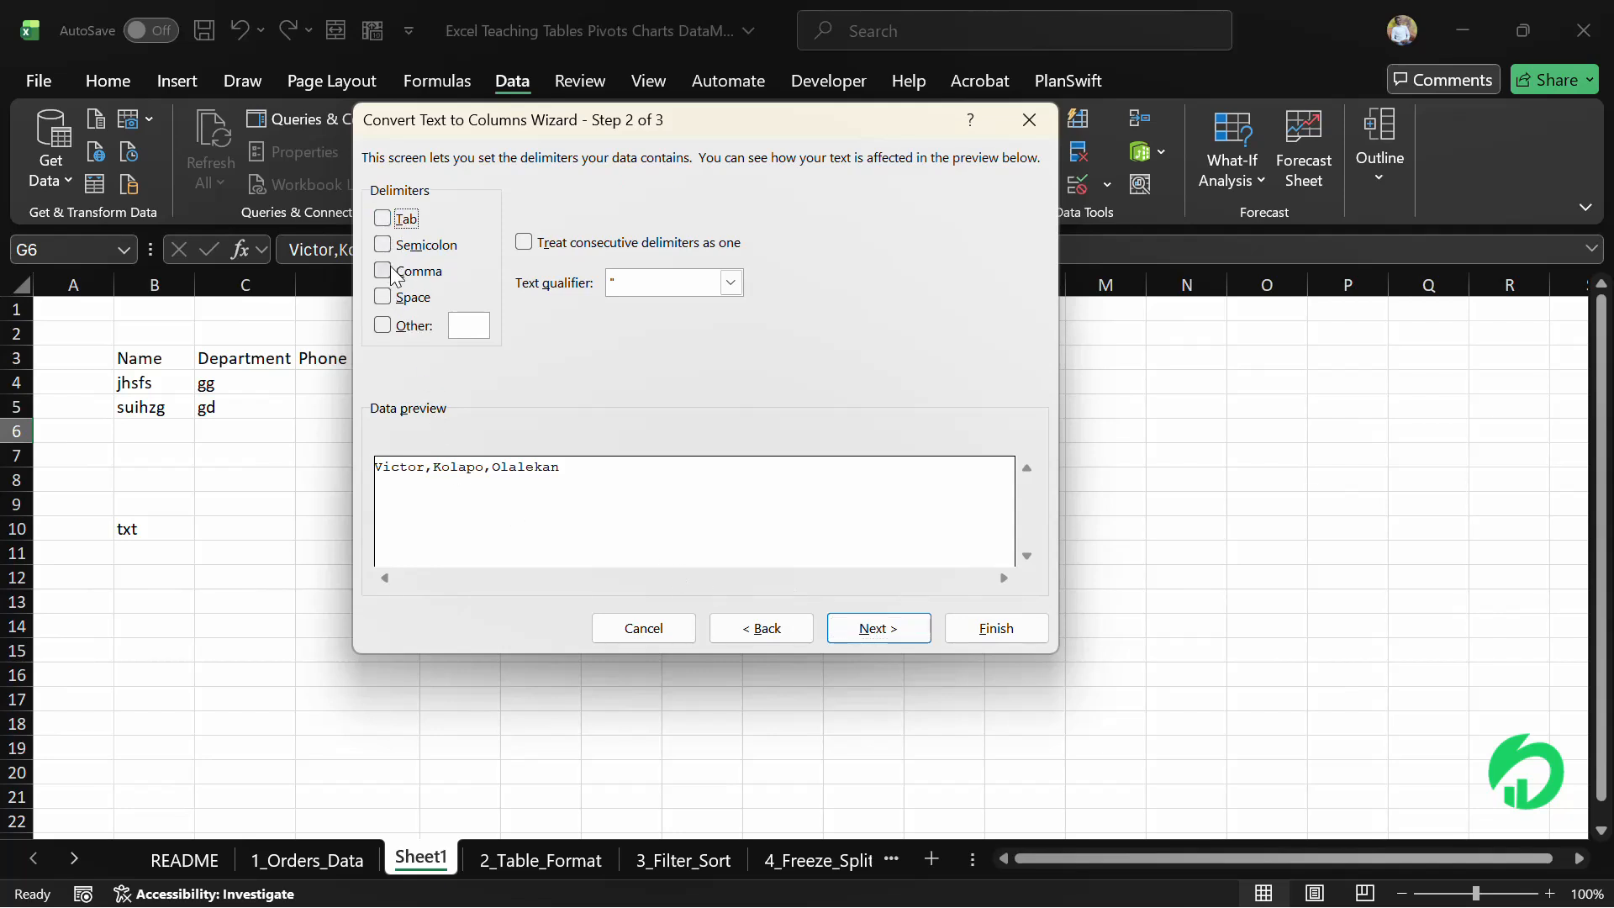
{"action": "left_click", "coordinate": [385, 270]}
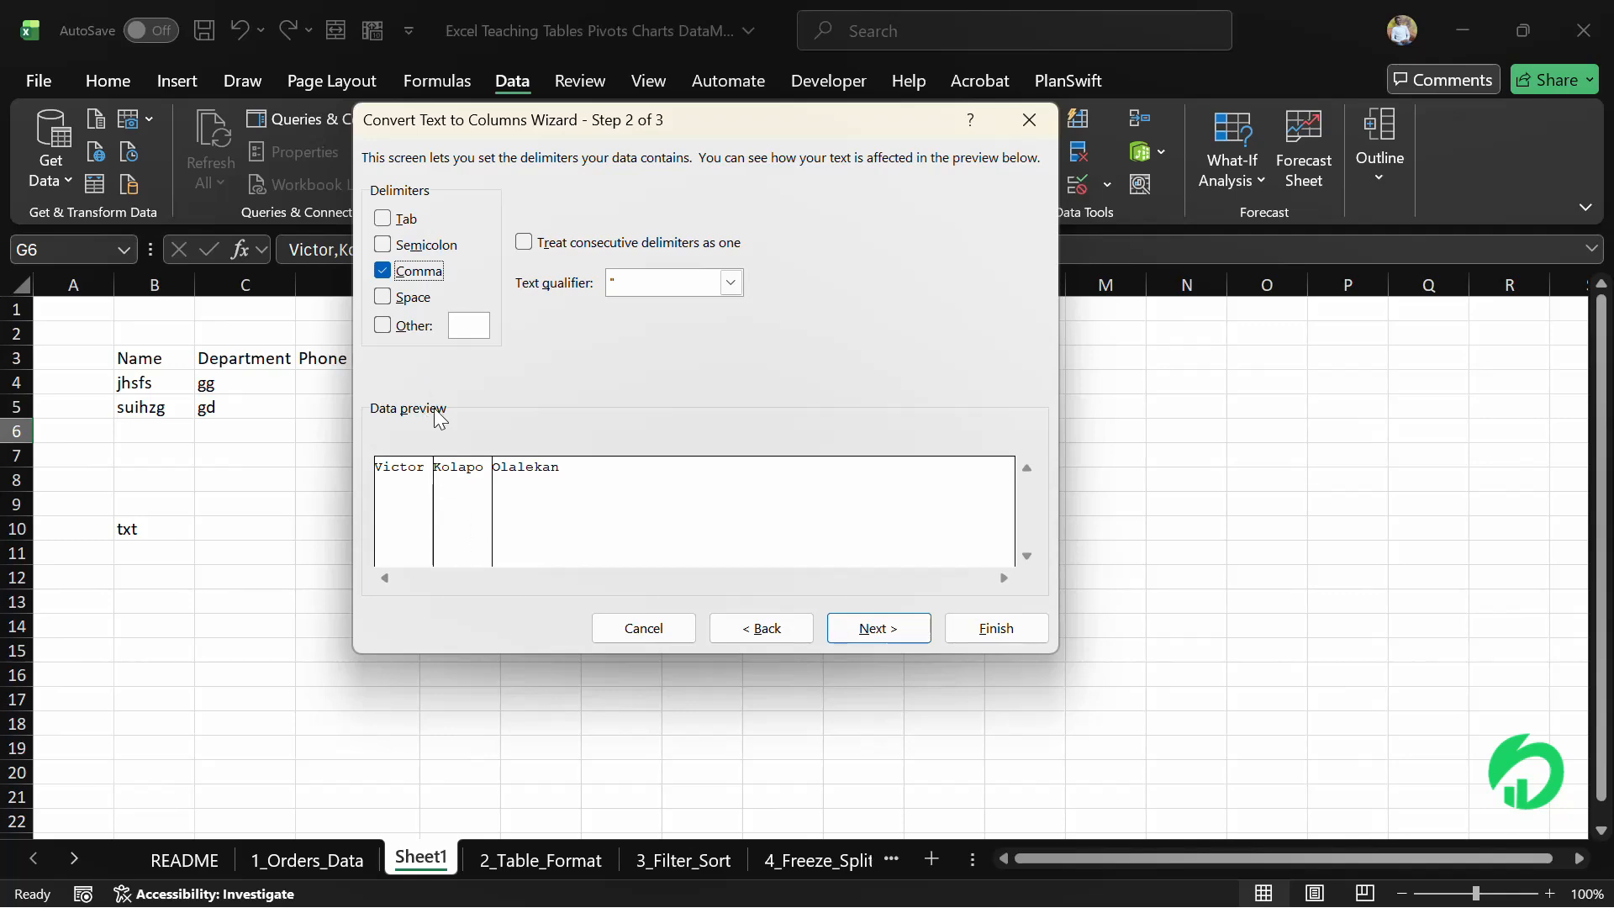
{"action": "left_click", "coordinate": [1001, 636]}
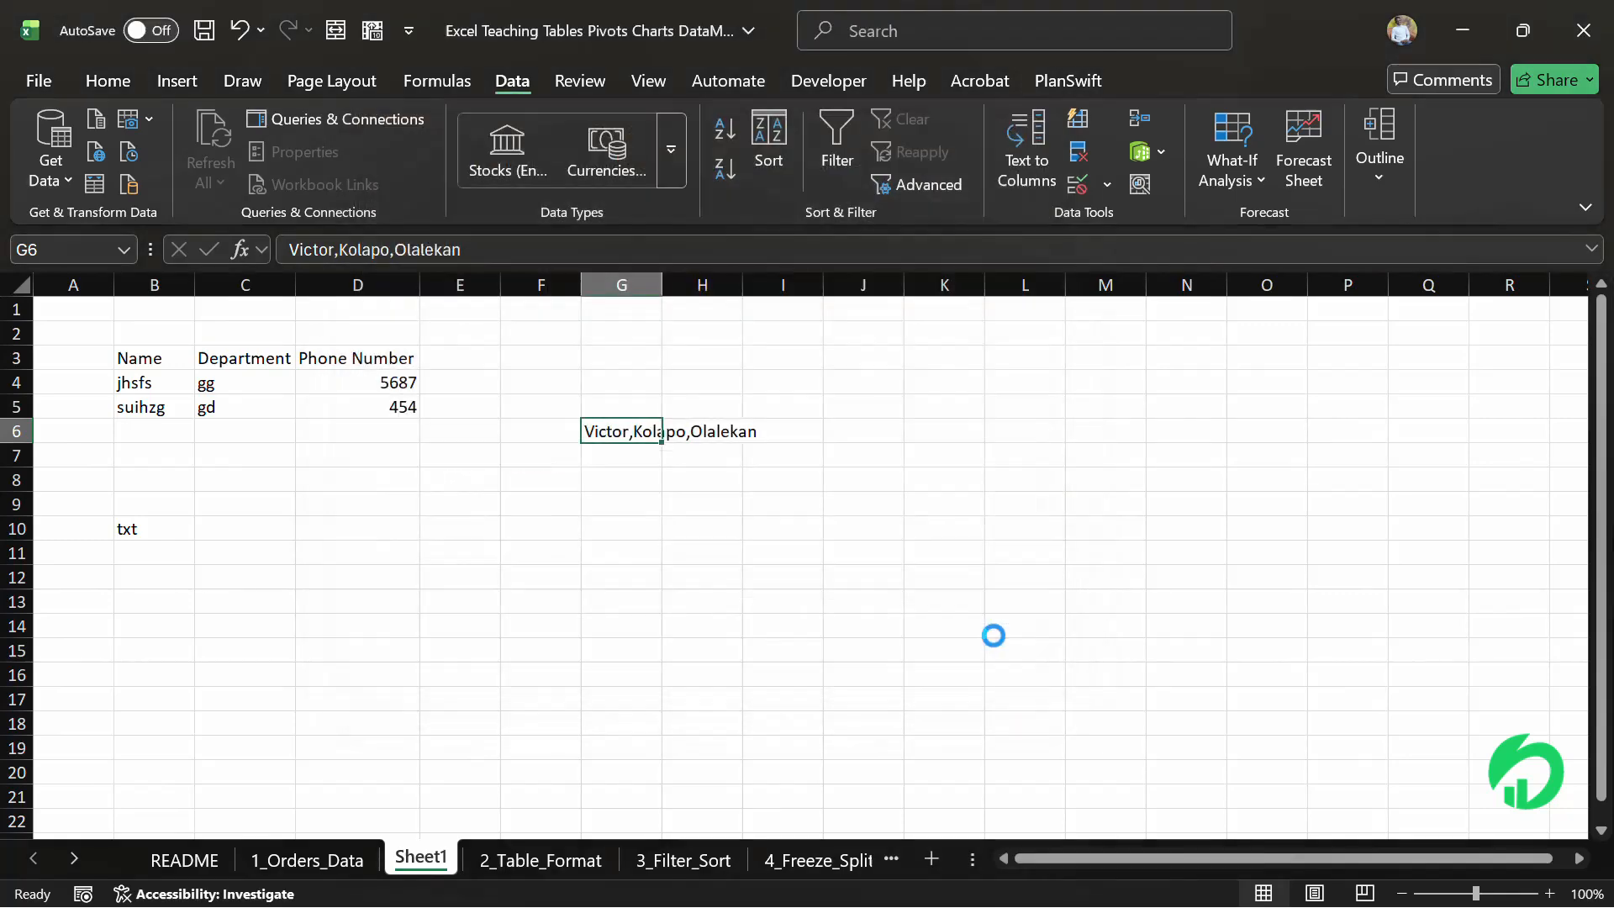
Inspect the split name parts in cells G6, H6 and I6
{"action": "left_click", "coordinate": [843, 568]}
{"action": "left_click_drag", "start_coordinate": [607, 431], "coordinate": [707, 431]}
{"action": "left_click", "coordinate": [707, 431]}
{"action": "left_click", "coordinate": [780, 426]}
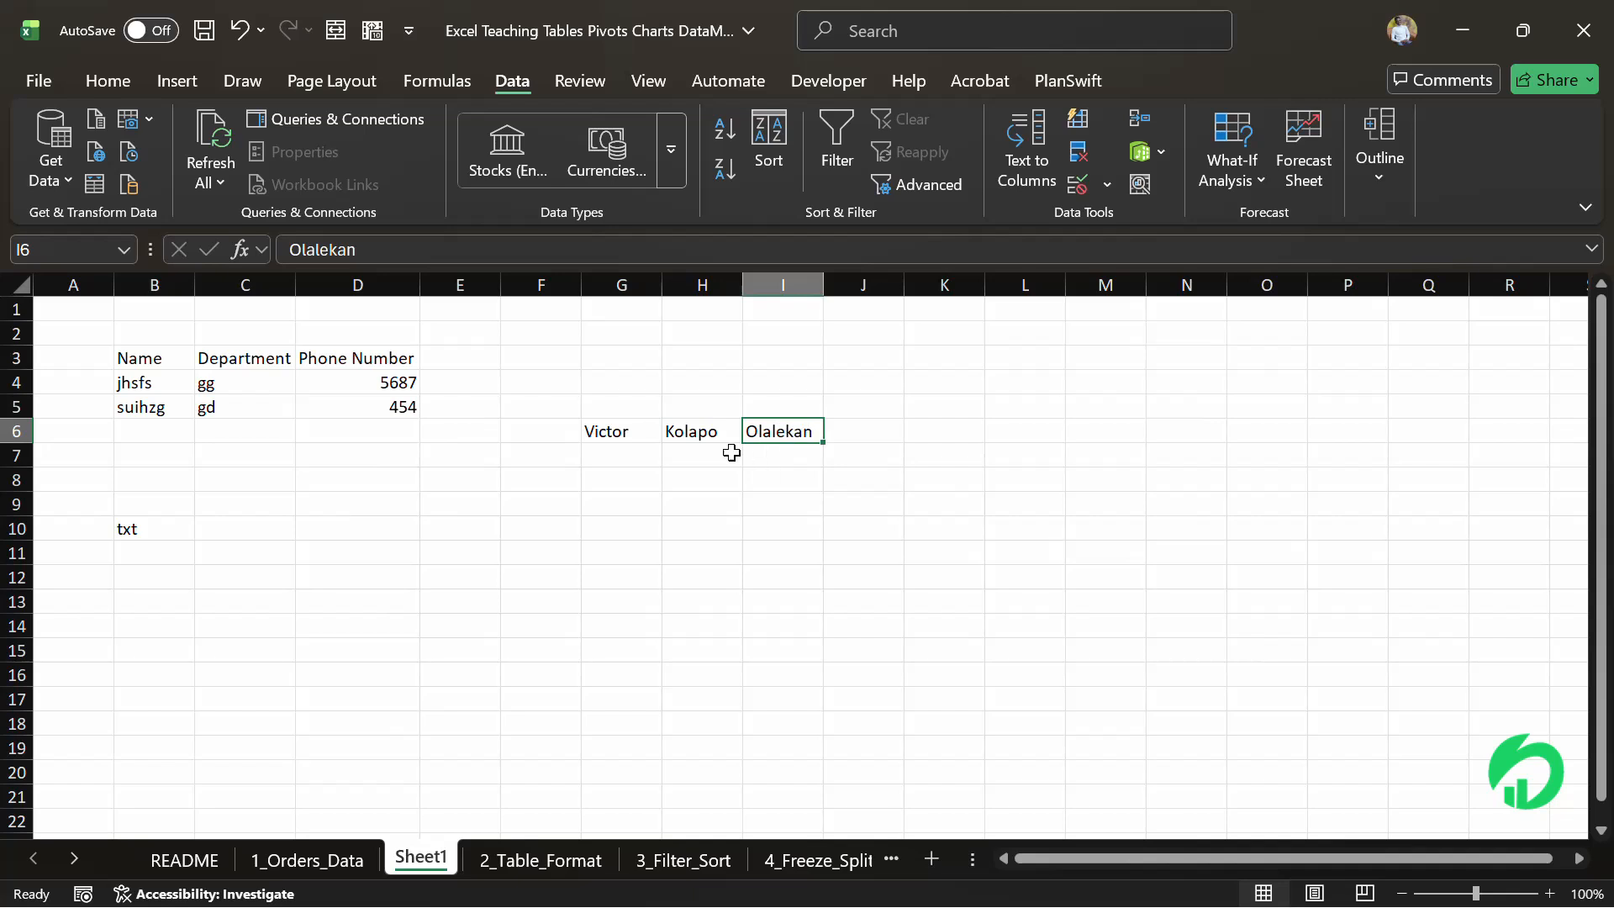
{"action": "left_click", "coordinate": [642, 438]}
{"action": "left_click", "coordinate": [713, 431]}
{"action": "left_click", "coordinate": [749, 431]}
{"action": "left_click", "coordinate": [591, 433]}
{"action": "left_click", "coordinate": [690, 434]}
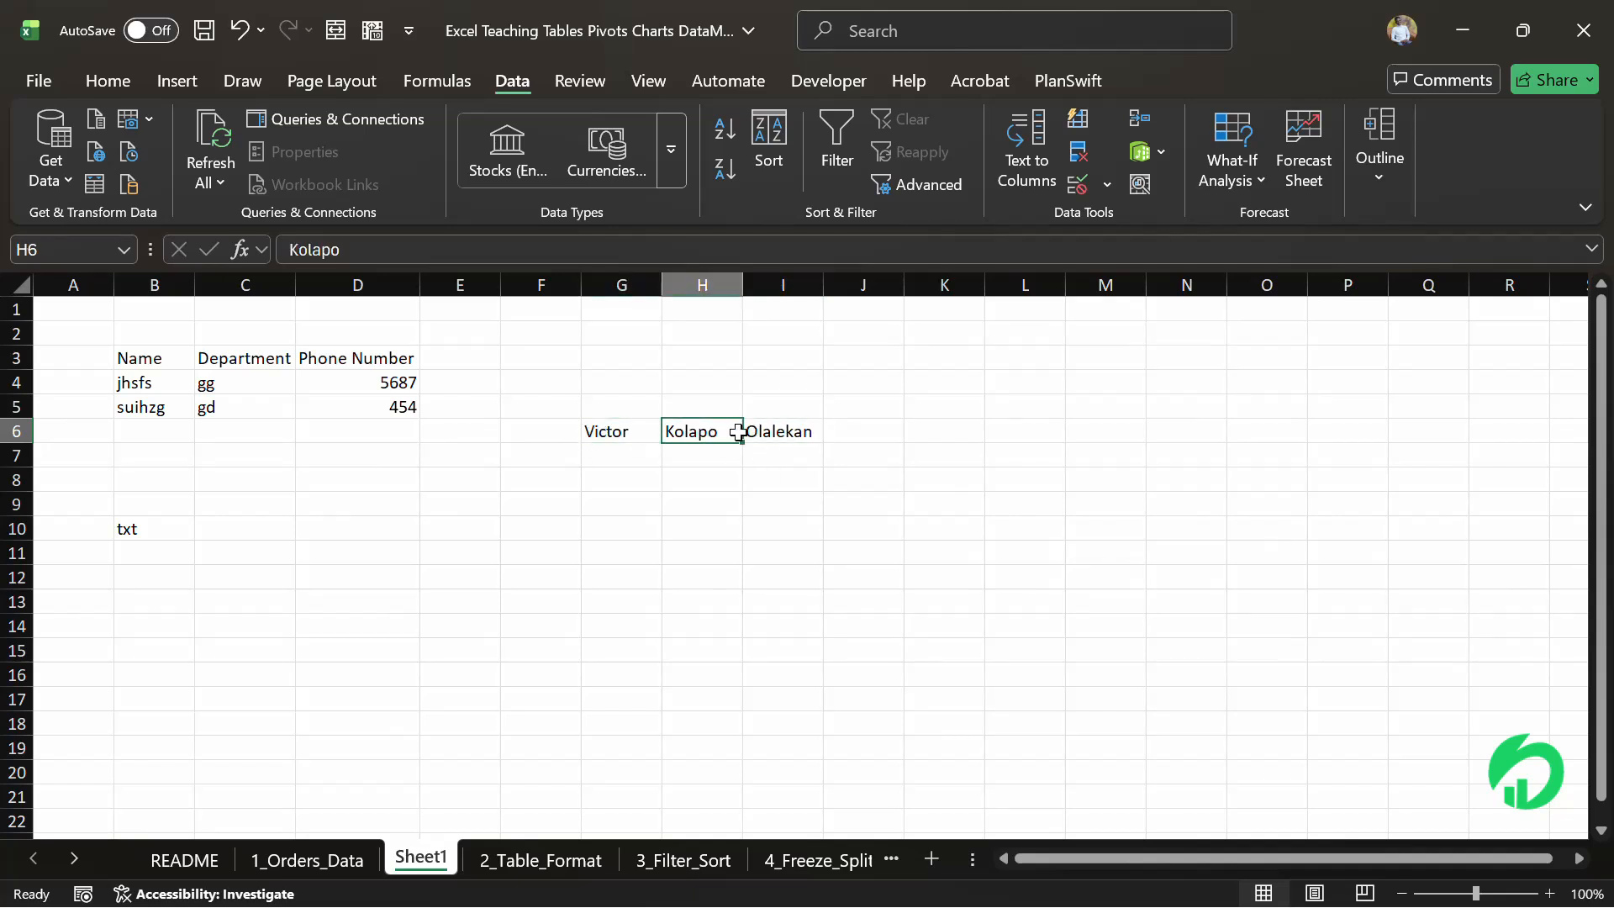
{"action": "left_click", "coordinate": [774, 437]}
{"action": "left_click", "coordinate": [634, 432]}
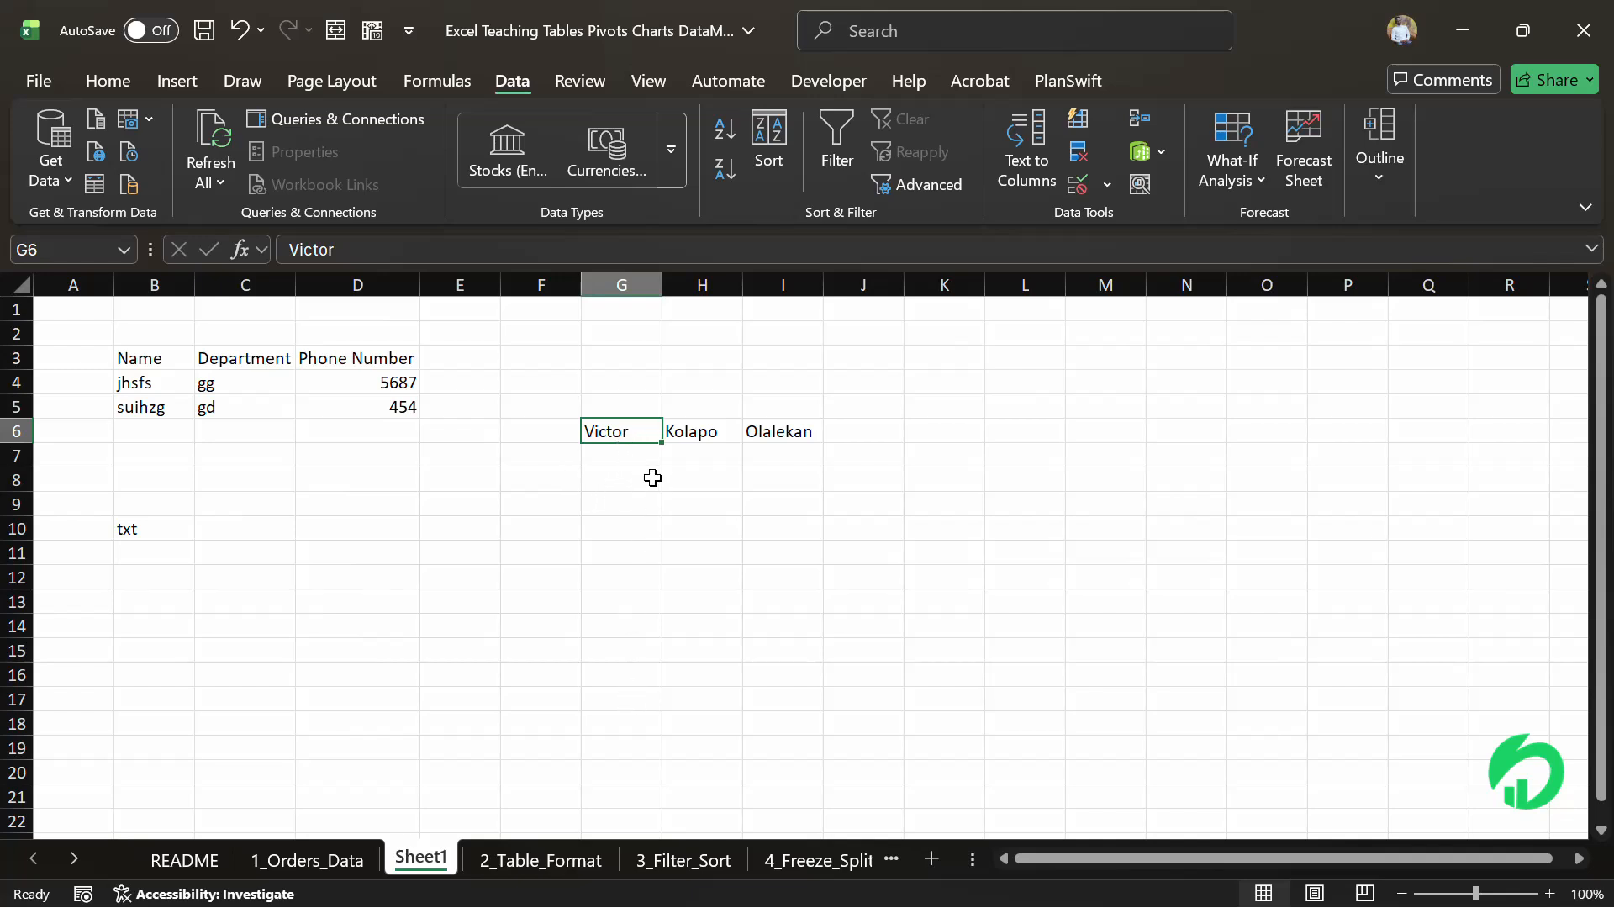
Select the table range B3:D5 on Sheet1, then switch back to the 1_Orders_Data sheet
{"action": "left_click", "coordinate": [626, 284]}
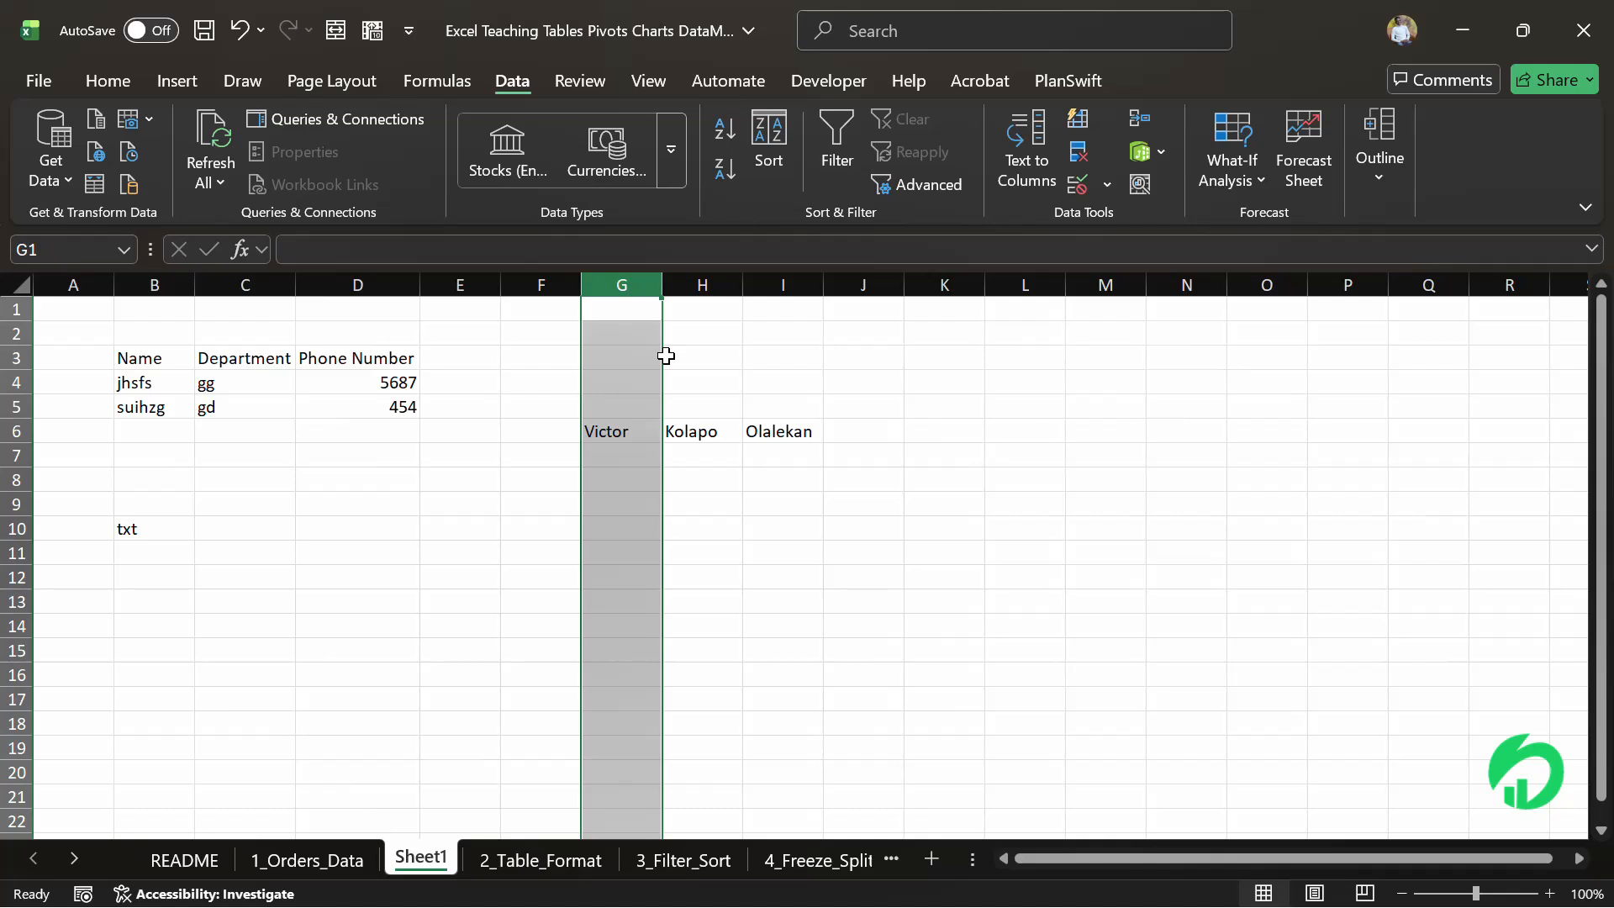
{"action": "left_click", "coordinate": [694, 454]}
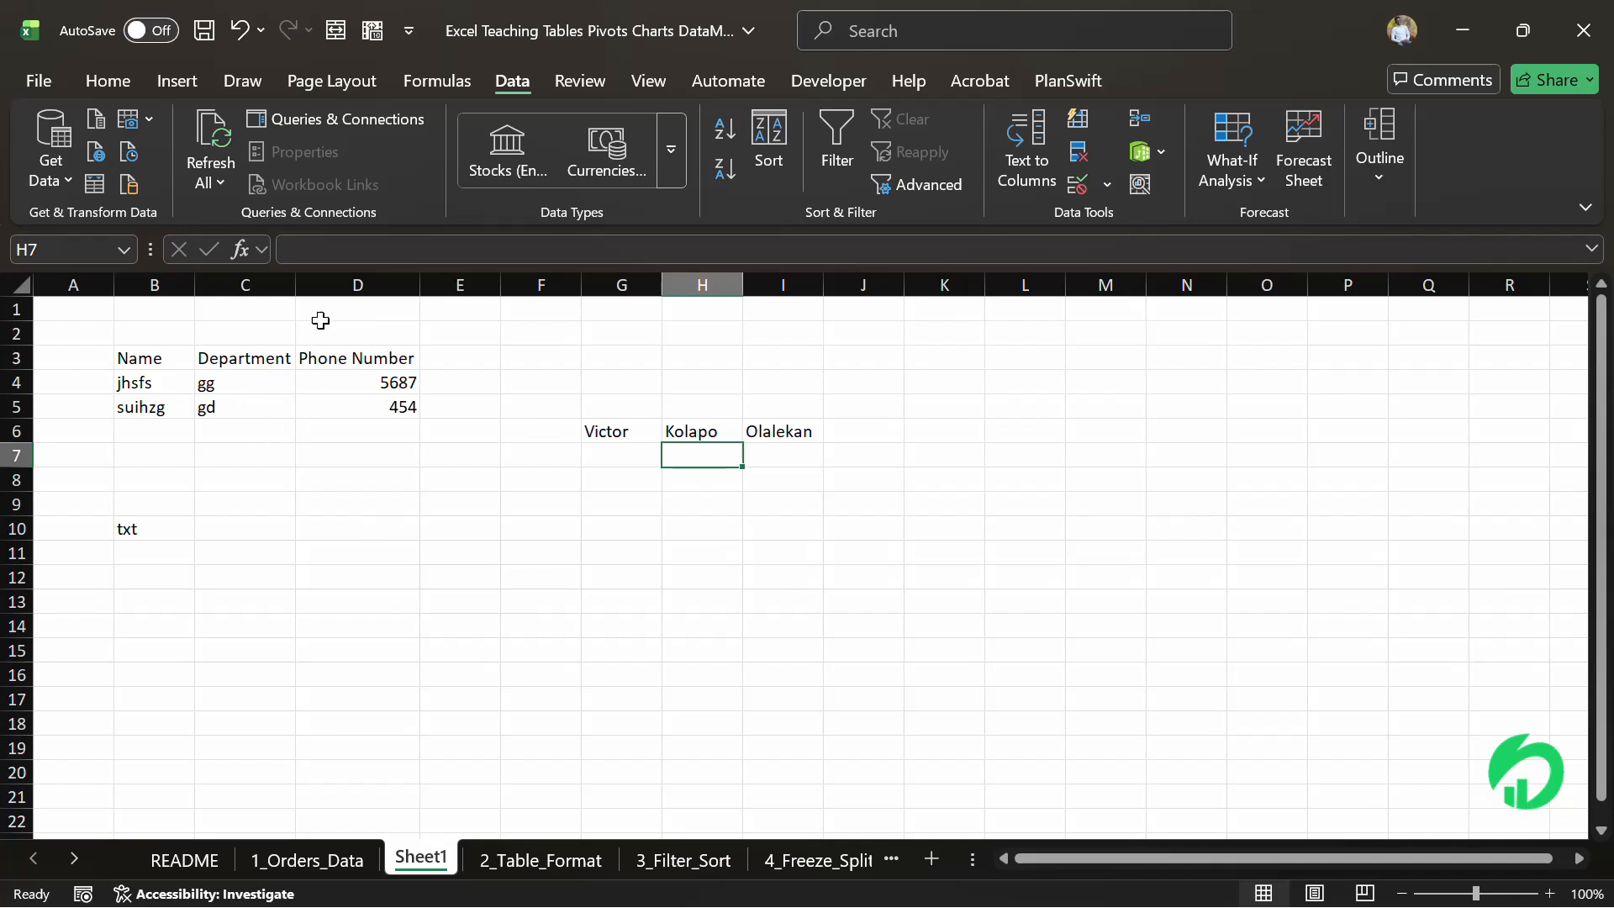
{"action": "left_click_drag", "start_coordinate": [136, 356], "coordinate": [417, 411]}
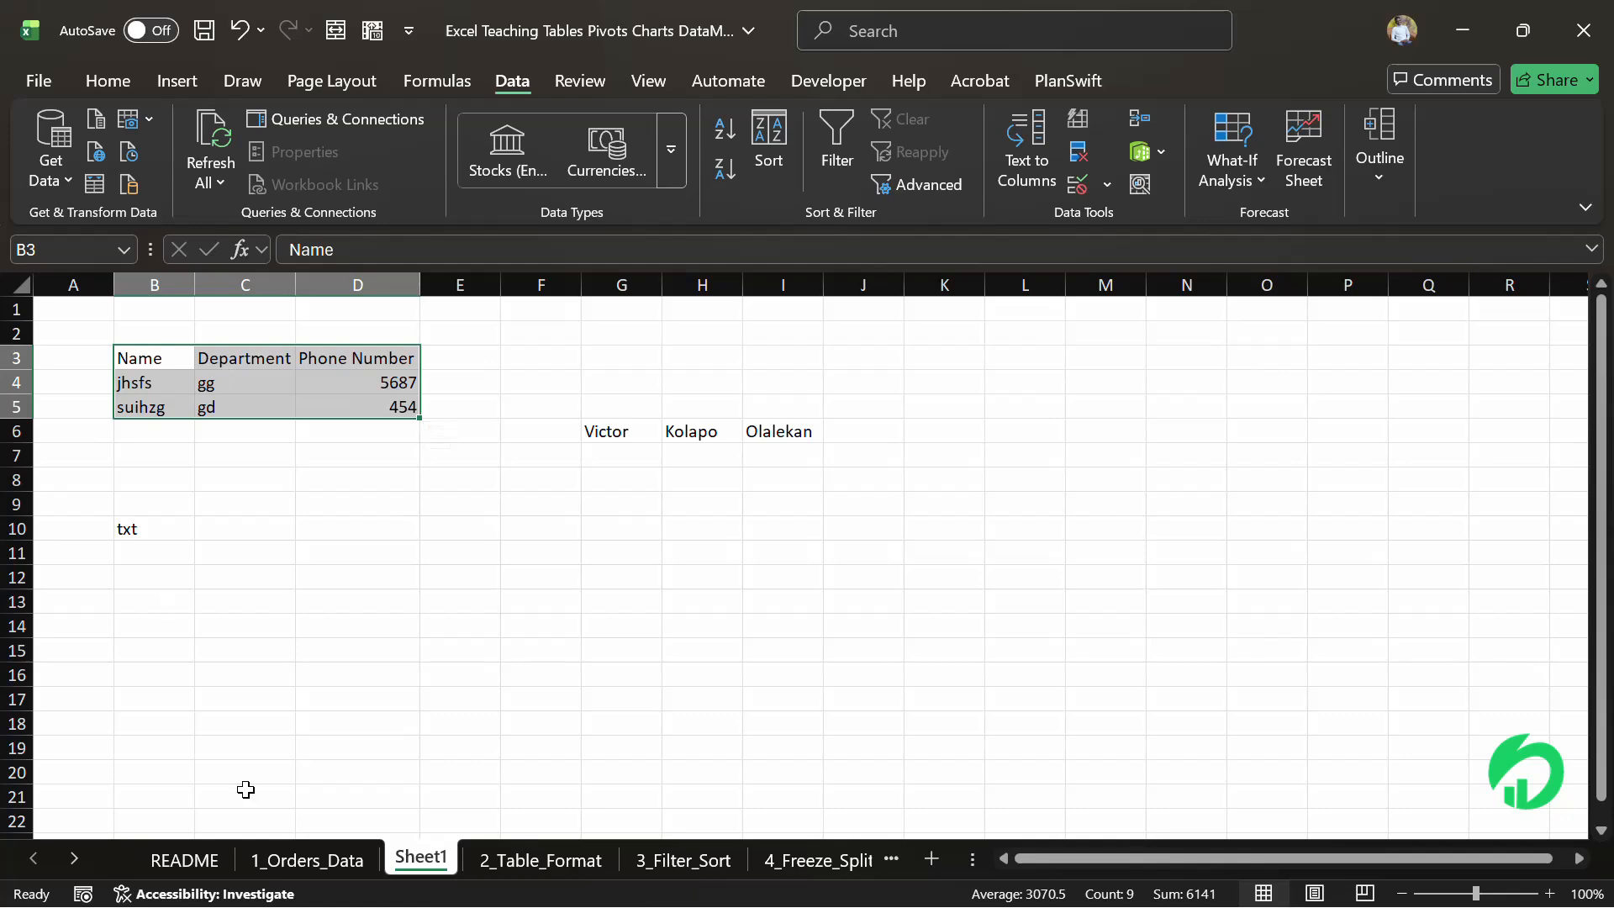
{"action": "left_click", "coordinate": [293, 857]}
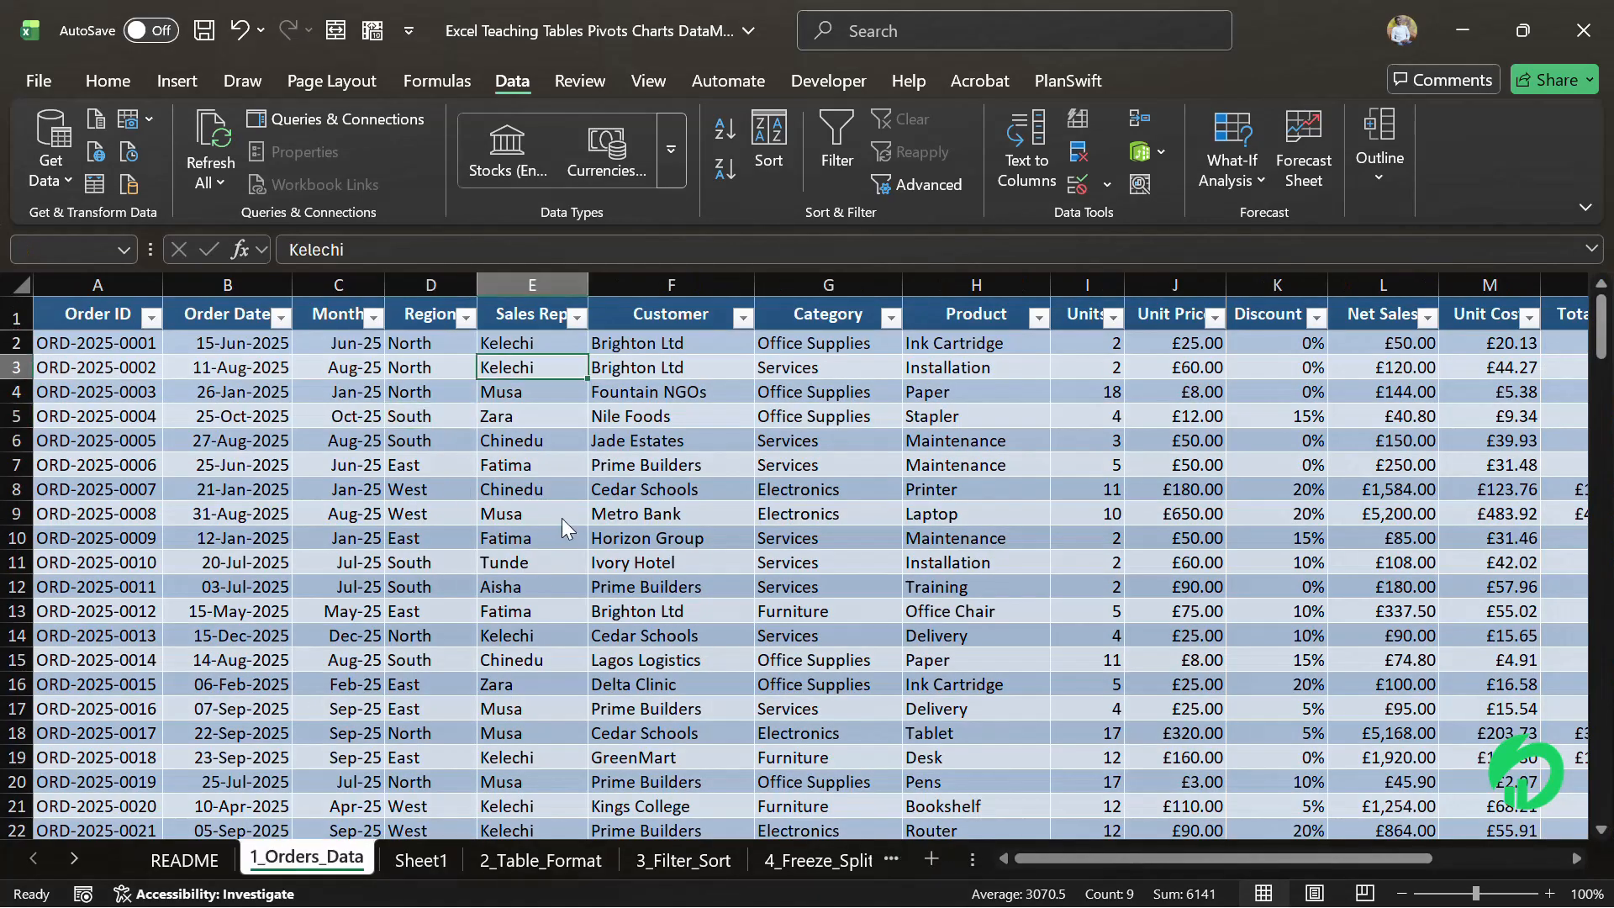